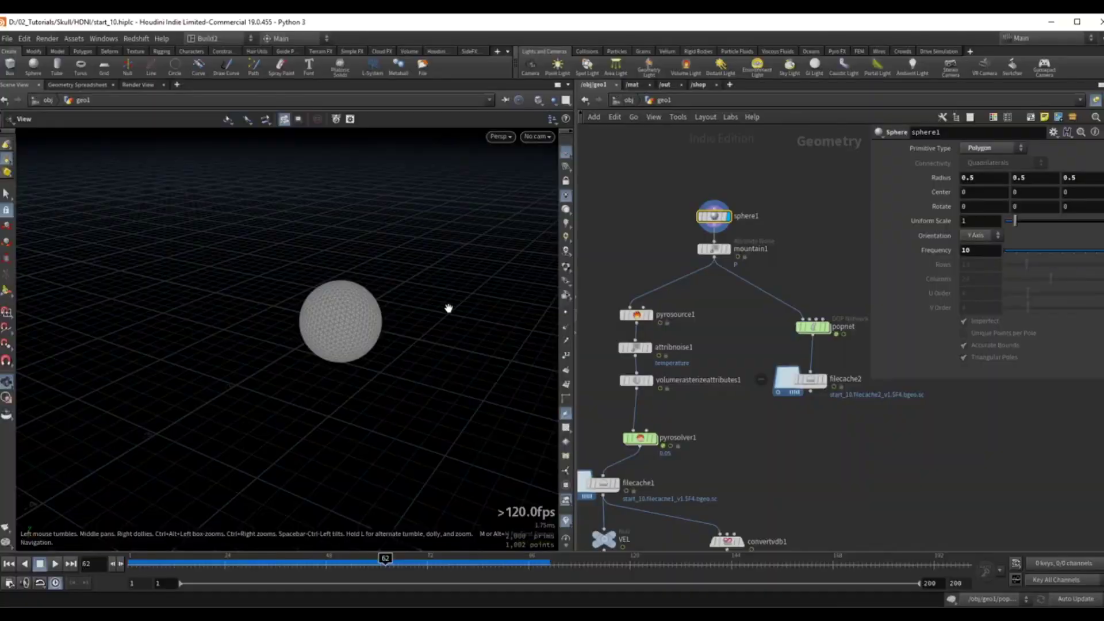
Step: Display the mountain1 noise deformation of the sphere, open its parameters and examine the shape at frame 54
right_drag(367, 303, 366, 306)
drag(365, 307, 428, 296)
click(731, 251)
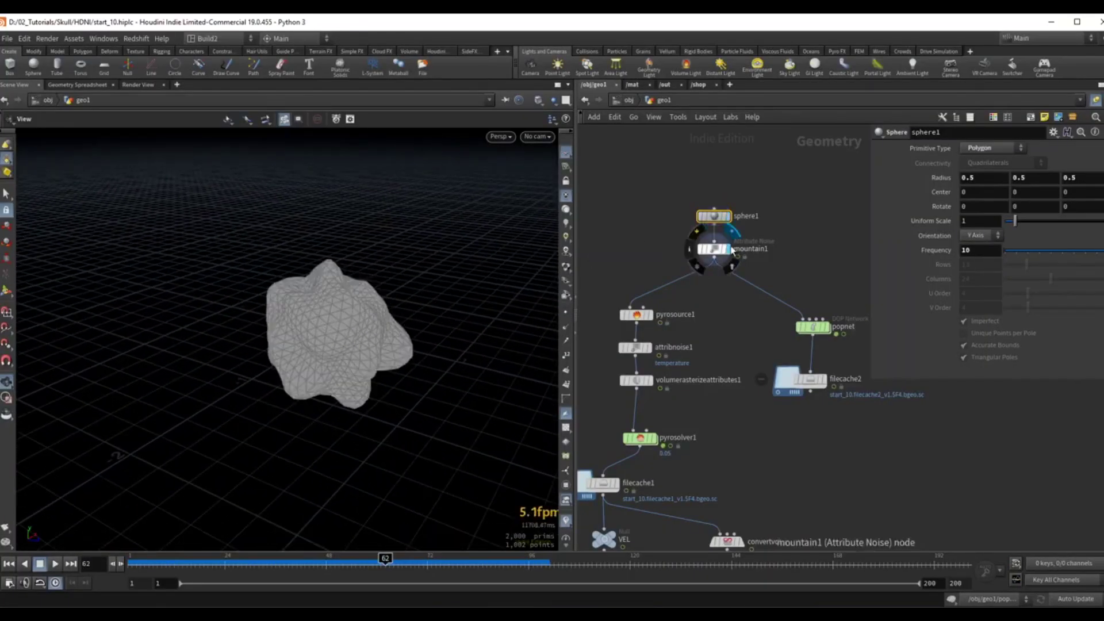
click(717, 251)
drag(326, 298, 362, 291)
drag(386, 561, 352, 560)
middle_drag(695, 355, 722, 317)
drag(318, 322, 307, 316)
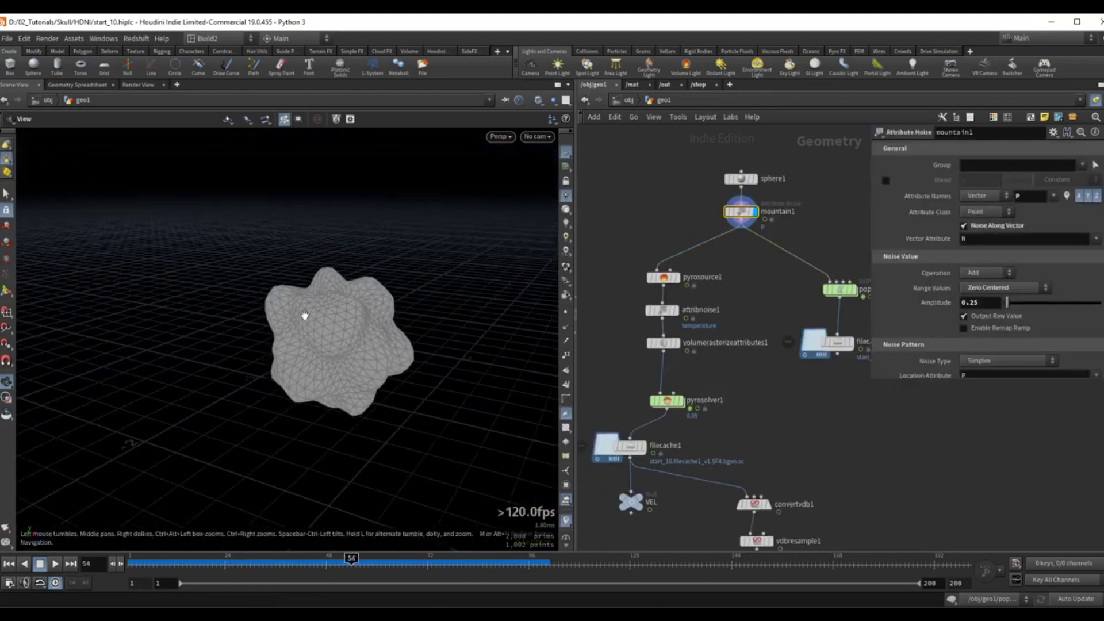
scroll(307, 316, up, 1)
Step: Display the scattered points of pyrosource1 and the temperature noise of attribnoise1, showing each node's parameters
click(678, 278)
click(664, 278)
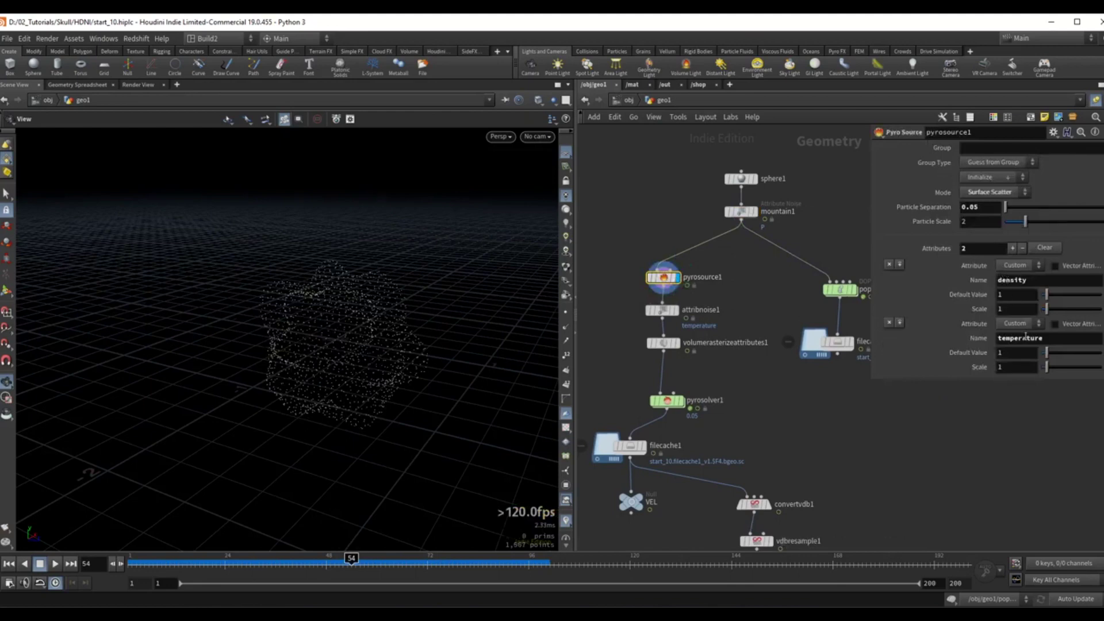
middle_drag(664, 313, 665, 273)
click(674, 269)
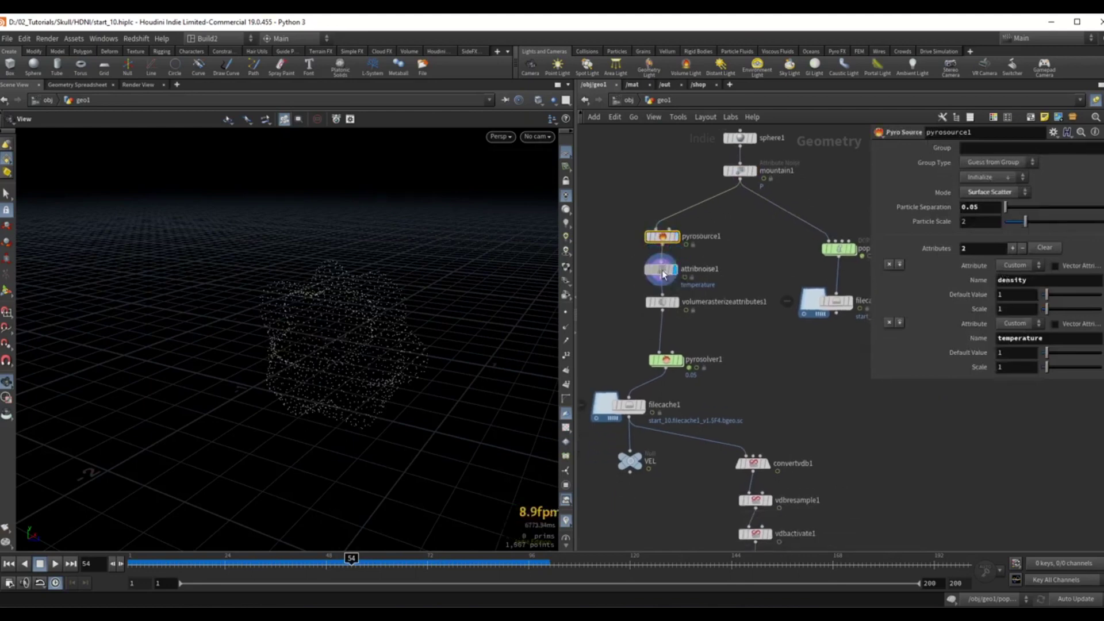
click(663, 271)
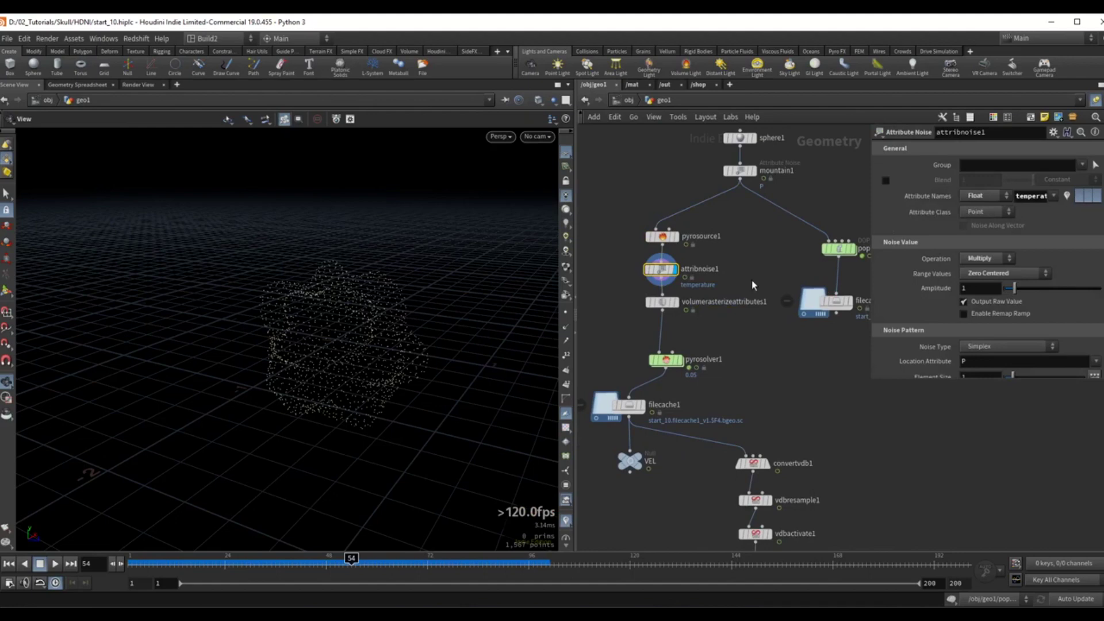
Step: Display the volume rasterized by volumerasterizeattributes1 with its parameters and view it from another angle
click(661, 301)
click(675, 302)
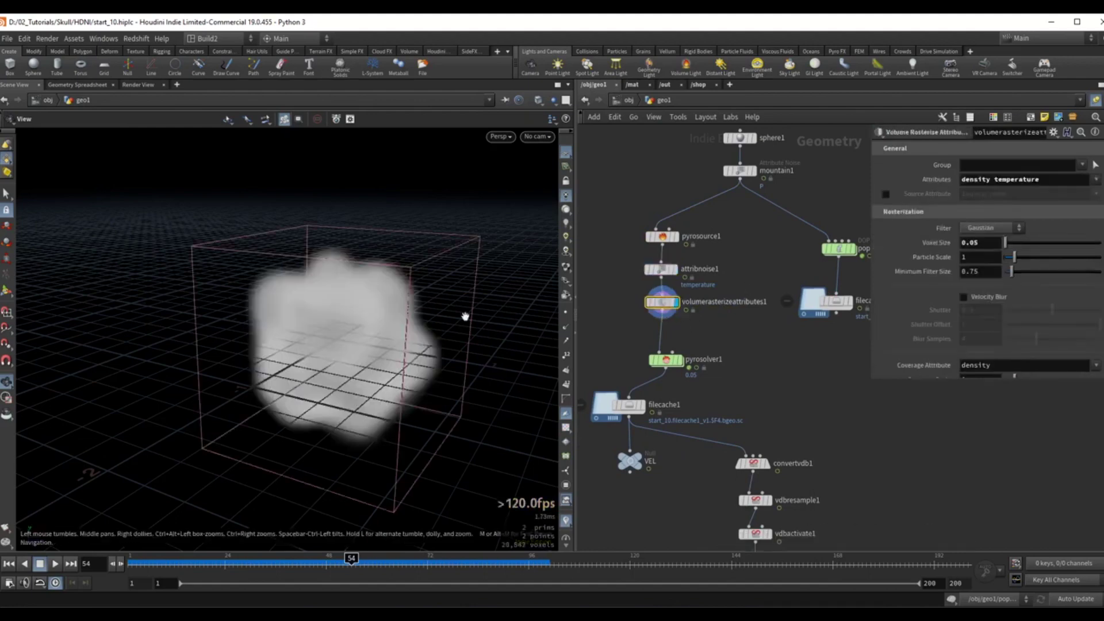
drag(402, 313, 380, 311)
Step: Show the pyrosolver1 parameters and display the cached smoke of filecache1 at frame 60
middle_drag(622, 346, 626, 298)
click(667, 312)
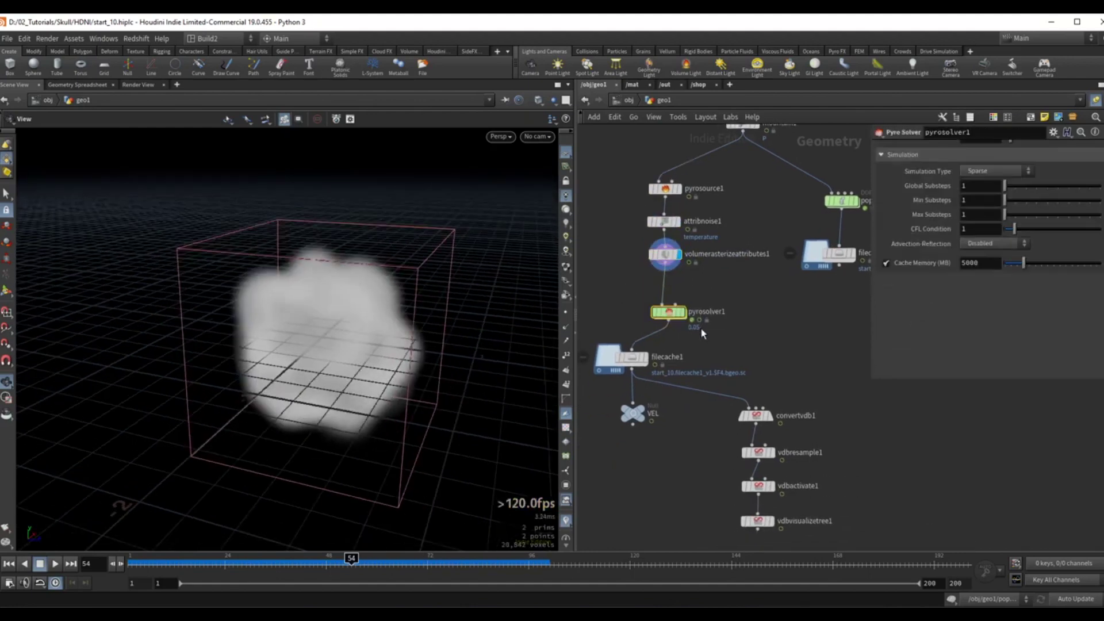
right_drag(338, 276, 227, 286)
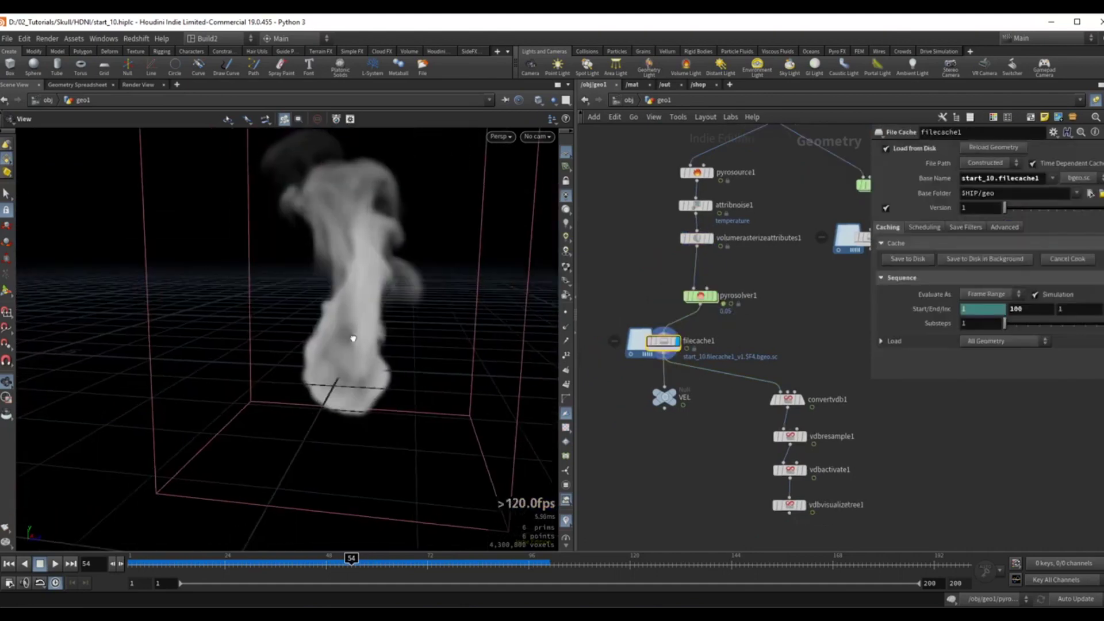
drag(345, 562, 376, 563)
middle_drag(704, 433, 649, 403)
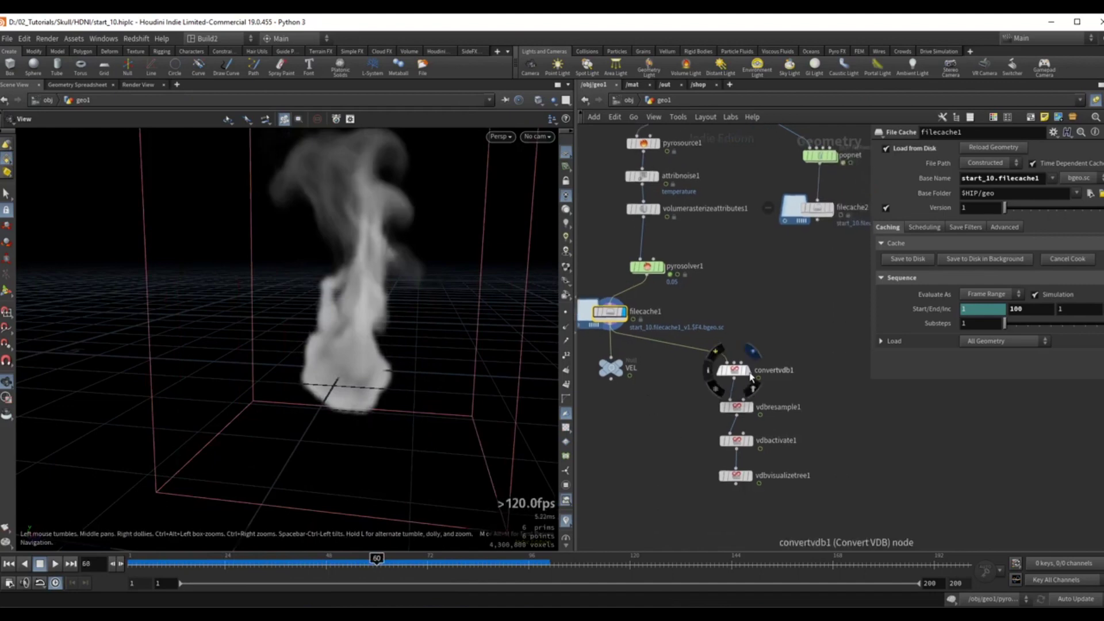
Step: Overlay the vdbvisualizetree1 voxel grid on the cached smoke and examine it in the front view
scroll(696, 477, up, 3)
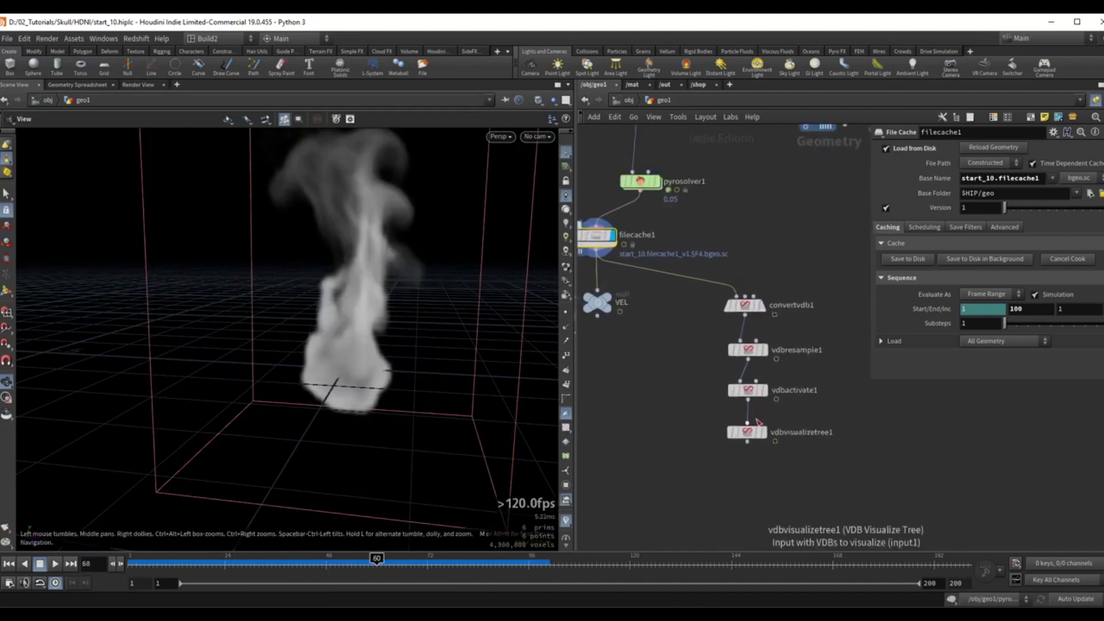
click(763, 436)
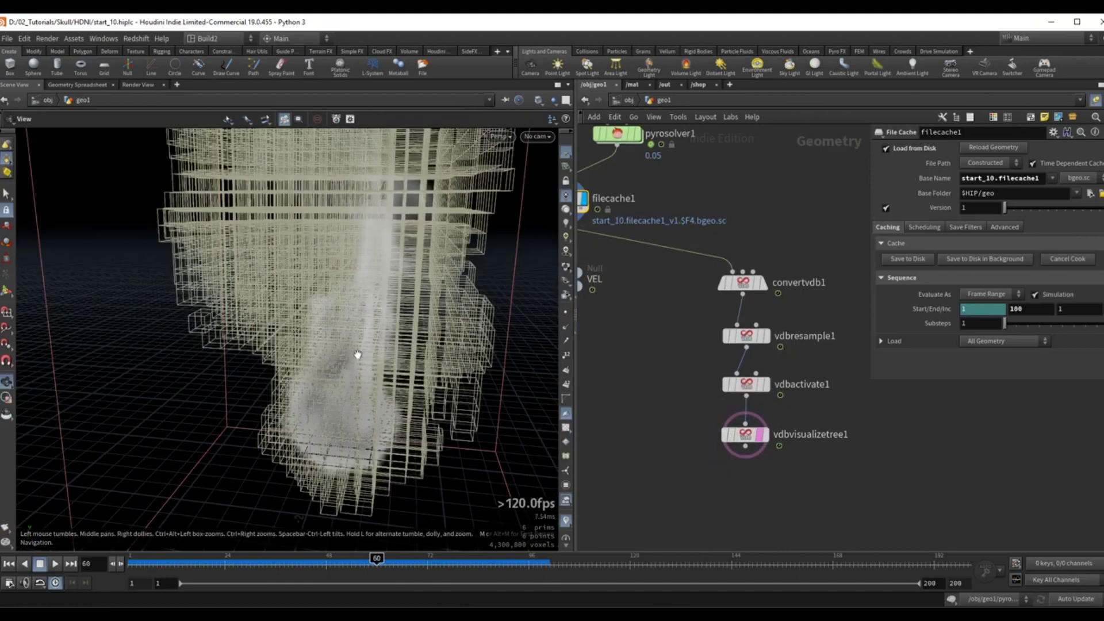
key(space+2)
key(space+3)
middle_drag(357, 296, 380, 324)
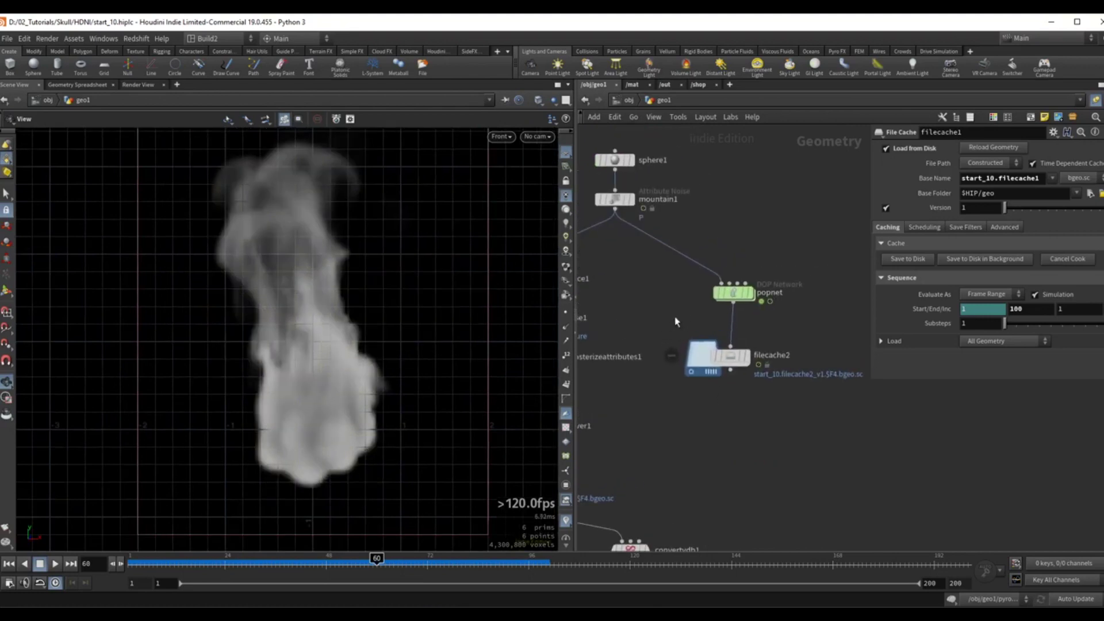
Step: Display mountain1 in the perspective view, and display the particles of popnet
click(671, 242)
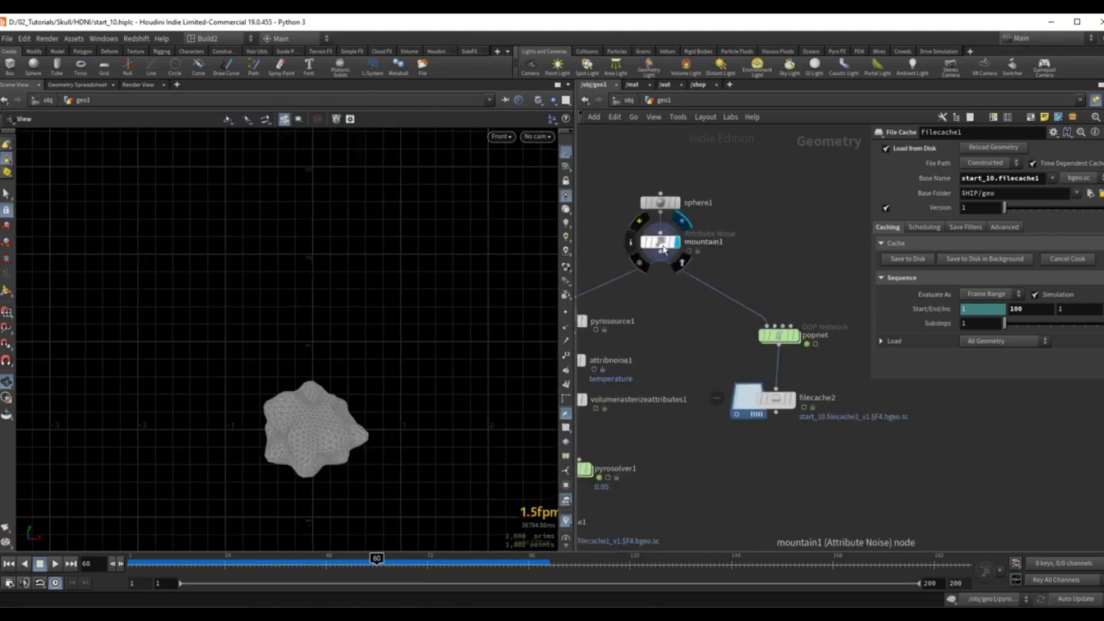
click(664, 248)
key(space+1)
drag(335, 340, 382, 376)
middle_drag(701, 344, 666, 326)
click(743, 317)
key(r)
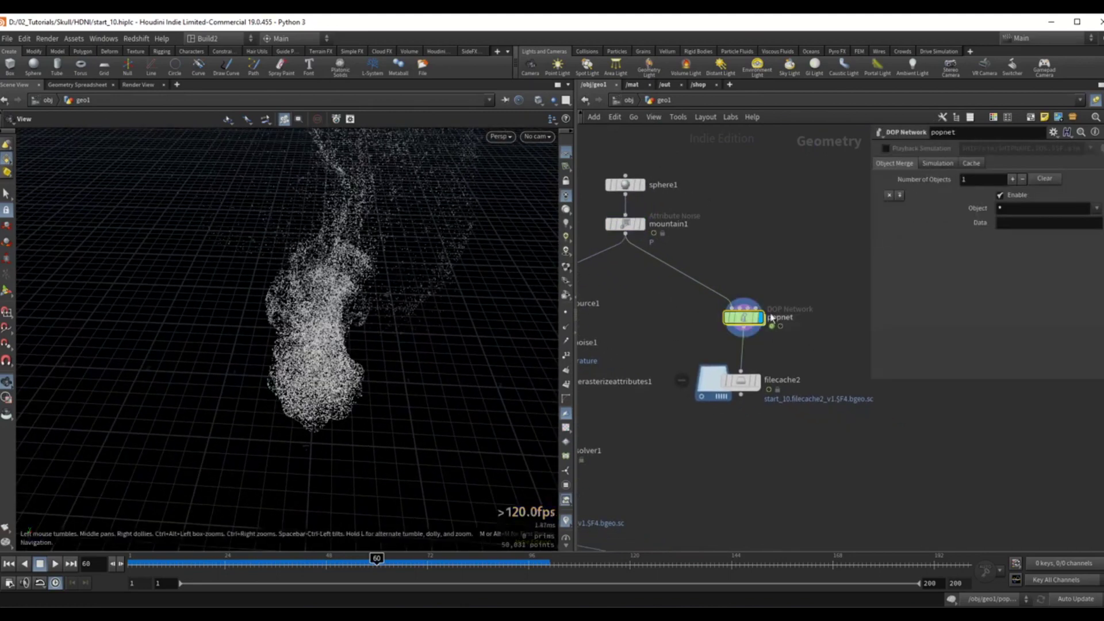
Step: Enter the popnet network and examine the parameters of its popadvectbyvolumes1 node
double_click(745, 322)
middle_drag(658, 266, 636, 323)
drag(627, 281, 751, 328)
mouse_move(723, 311)
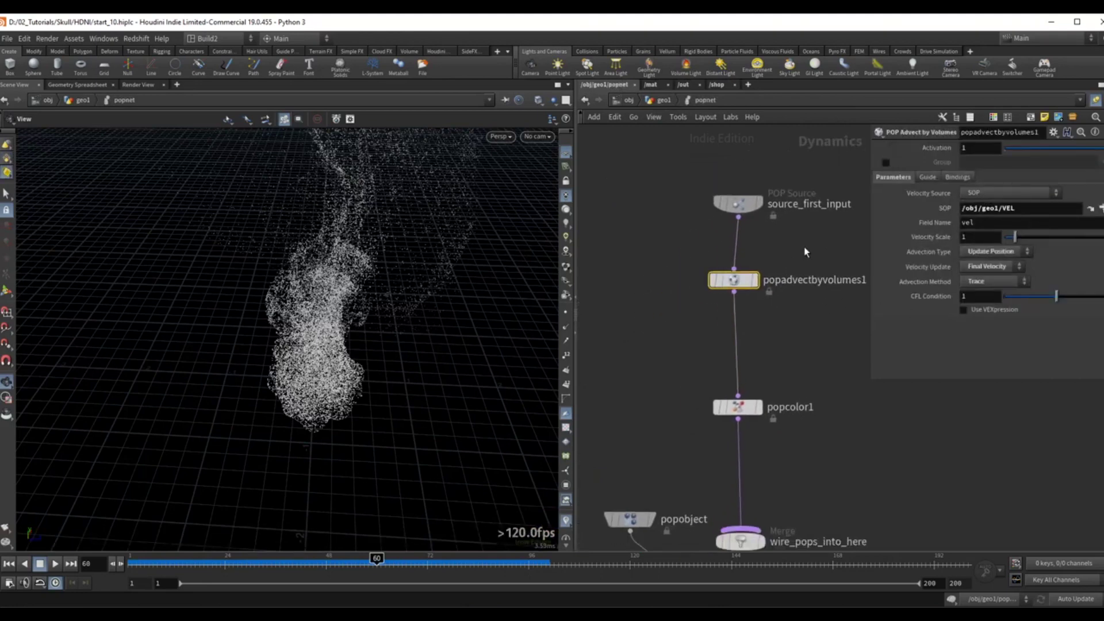
Step: Locate the VEL null below filecache1 in geo1 and return inside popnet to view the advected particles
key(u)
mouse_move(690, 389)
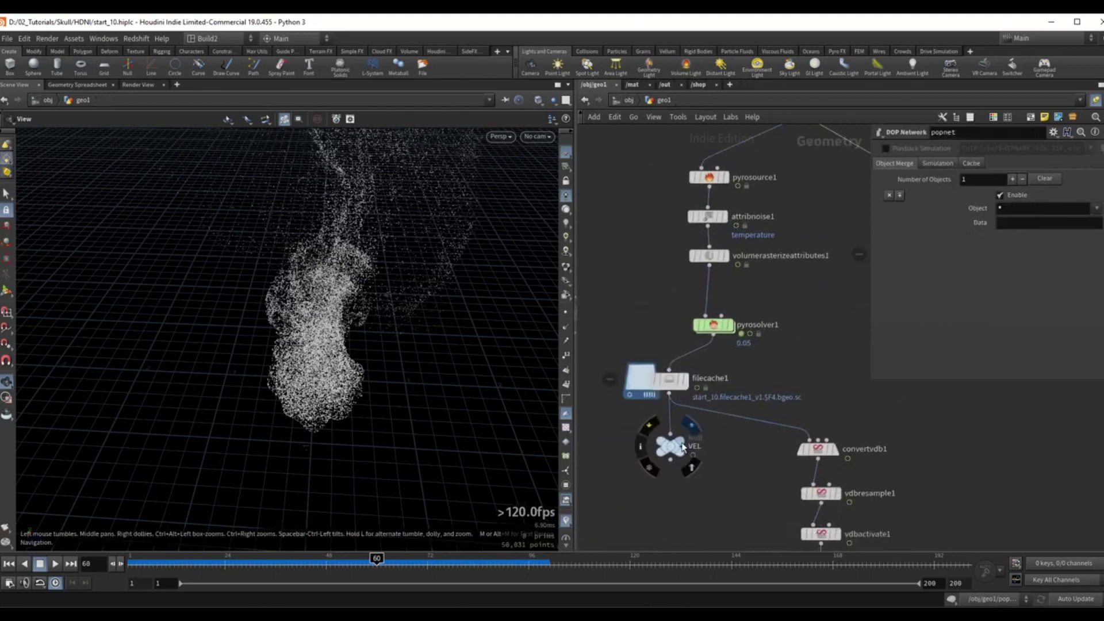
click(692, 425)
key(i)
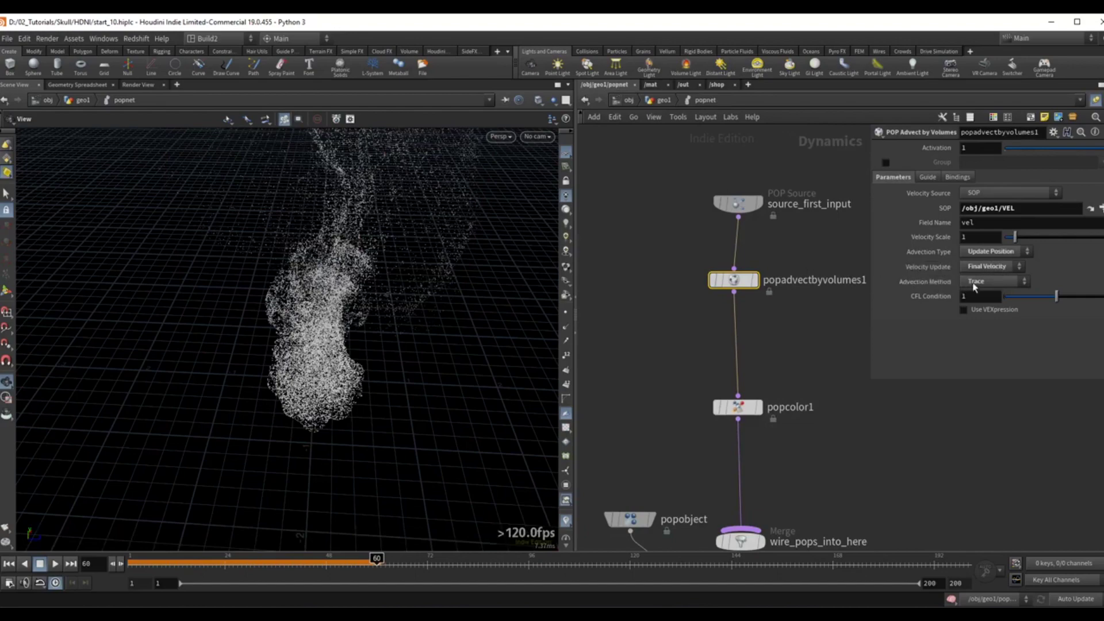
drag(343, 328, 316, 318)
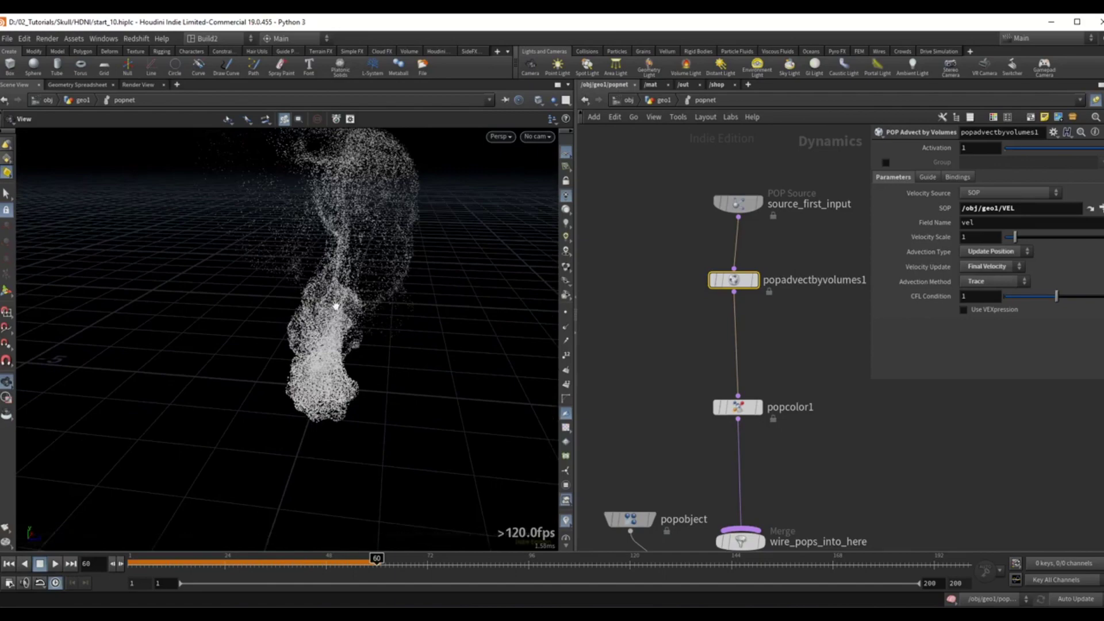
Step: Play the particle simulation from the first frame to frame 79 and examine the popcolor1 ramp settings
key(ctrl+Up)
key(Up)
drag(322, 355, 309, 335)
click(740, 407)
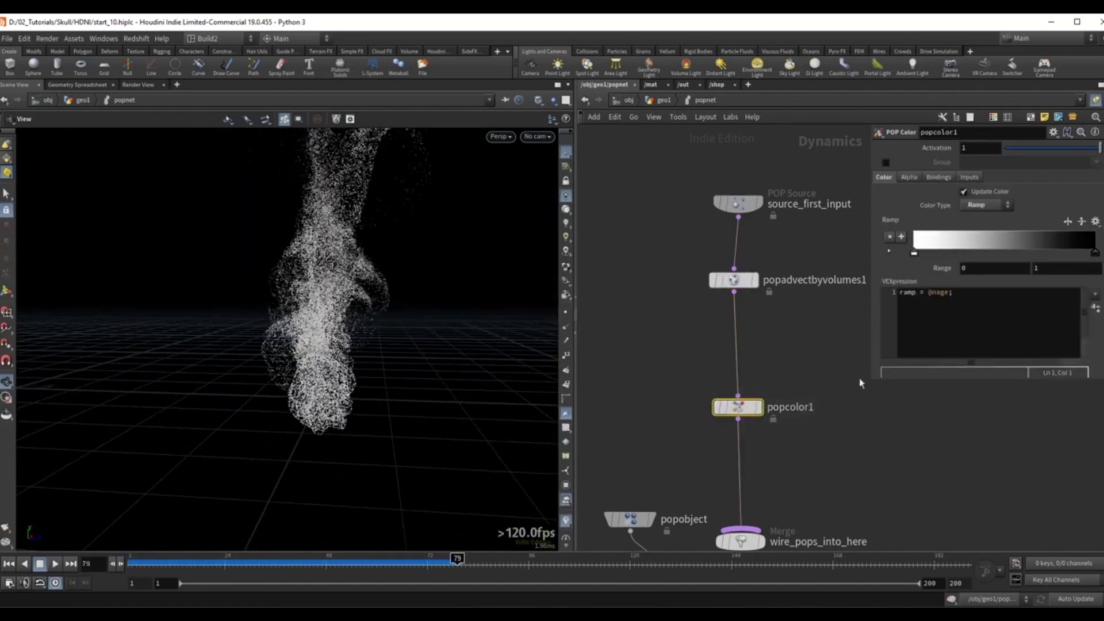
drag(327, 254, 357, 263)
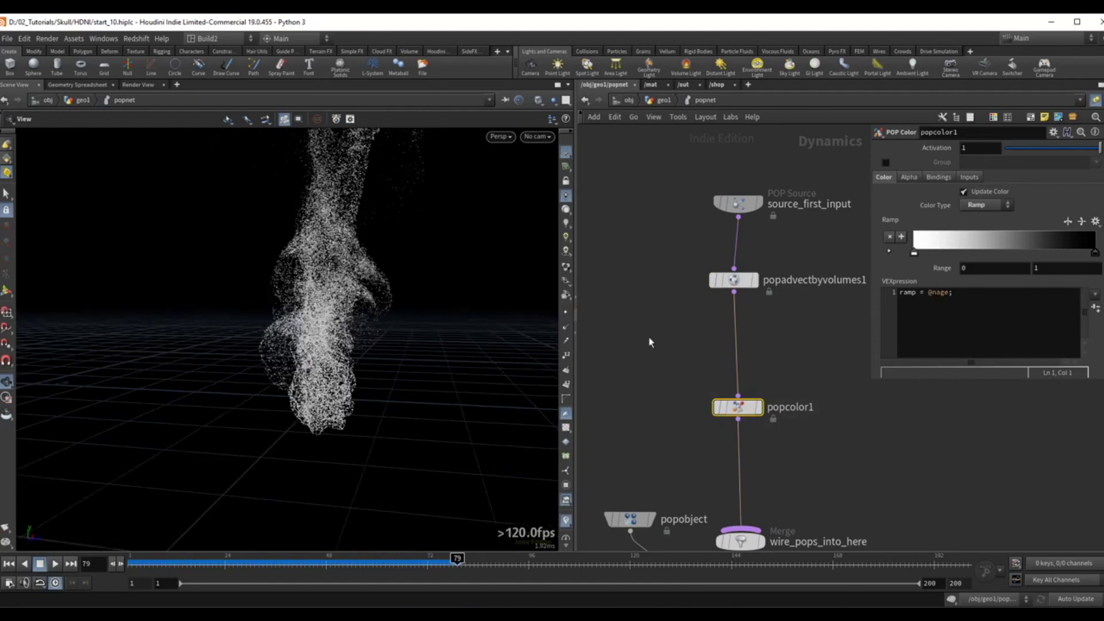
Step: Back in geo1, display the VEL smoke in the front view with the vdbvisualizetree1 grid overlaid
key(u)
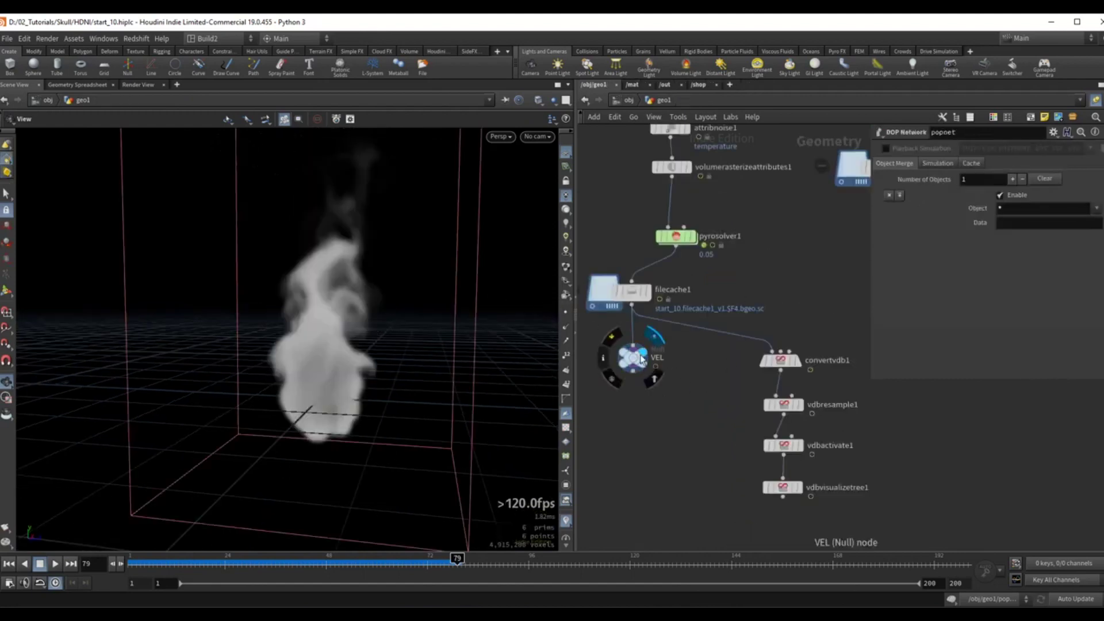
click(642, 359)
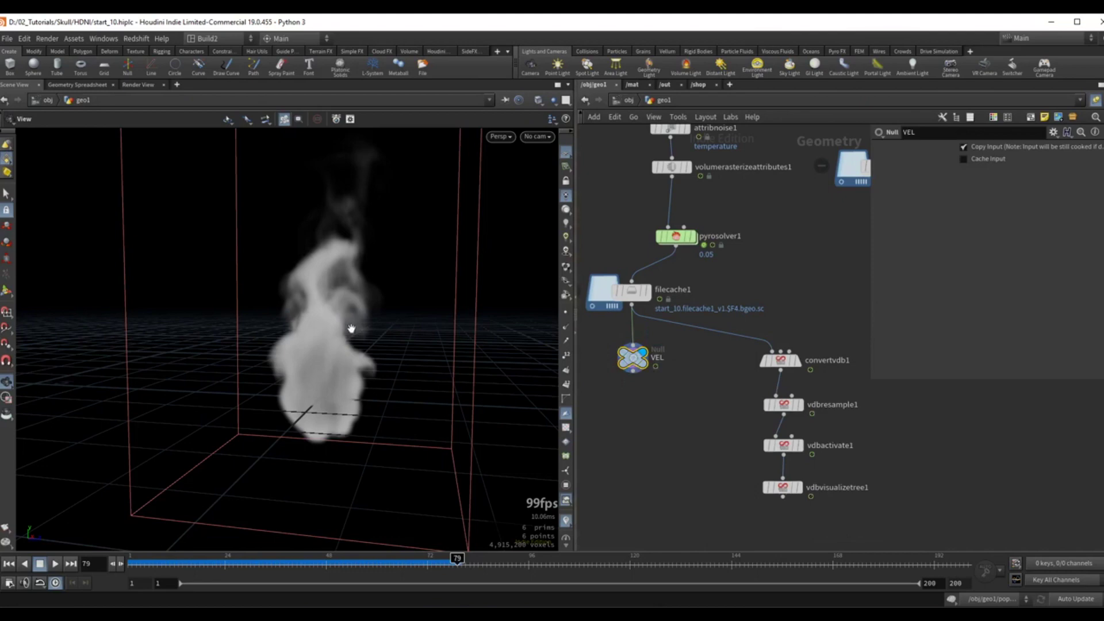
key(space+3)
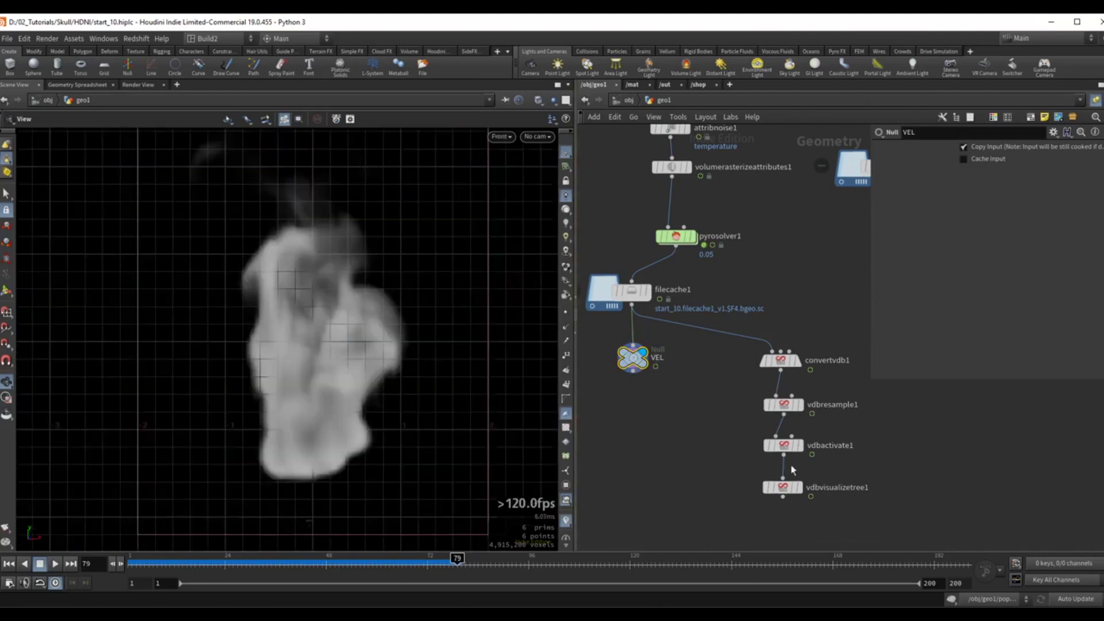
click(796, 488)
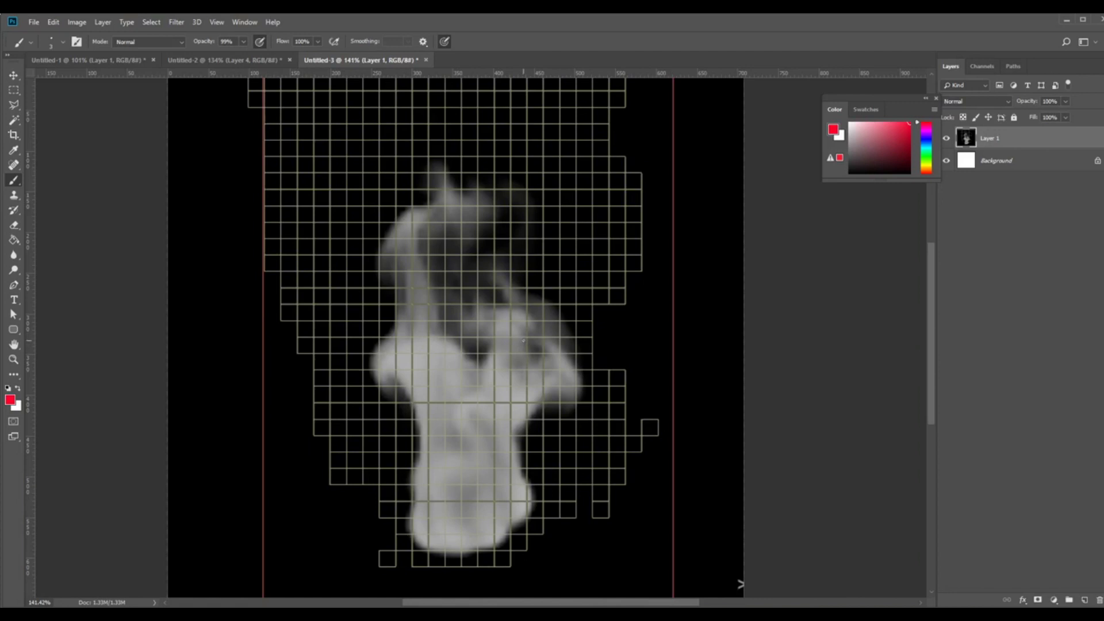
Step: In Photoshop, outline the tall left plume of the smoke image with a white brush stroke
key(z)
drag(409, 301, 437, 292)
key(b)
click(850, 122)
mouse_move(401, 477)
mouse_down()
mouse_move(382, 455)
mouse_move(375, 279)
mouse_move(415, 180)
mouse_move(430, 195)
mouse_move(420, 275)
mouse_move(454, 367)
mouse_move(517, 439)
mouse_move(510, 449)
mouse_up()
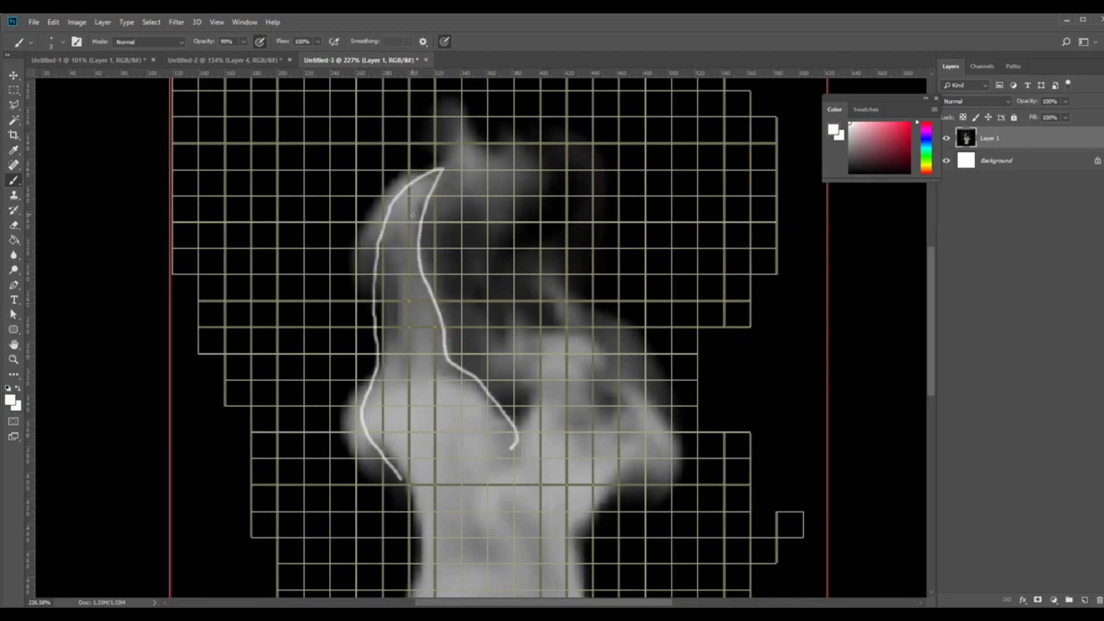
Step: Paint red strokes along the centre of the outlined plume to mark its core
click(893, 126)
drag(425, 179, 400, 246)
mouse_move(406, 307)
mouse_down()
mouse_move(417, 381)
mouse_move(450, 448)
mouse_move(412, 388)
mouse_move(397, 319)
mouse_up()
drag(424, 177, 454, 440)
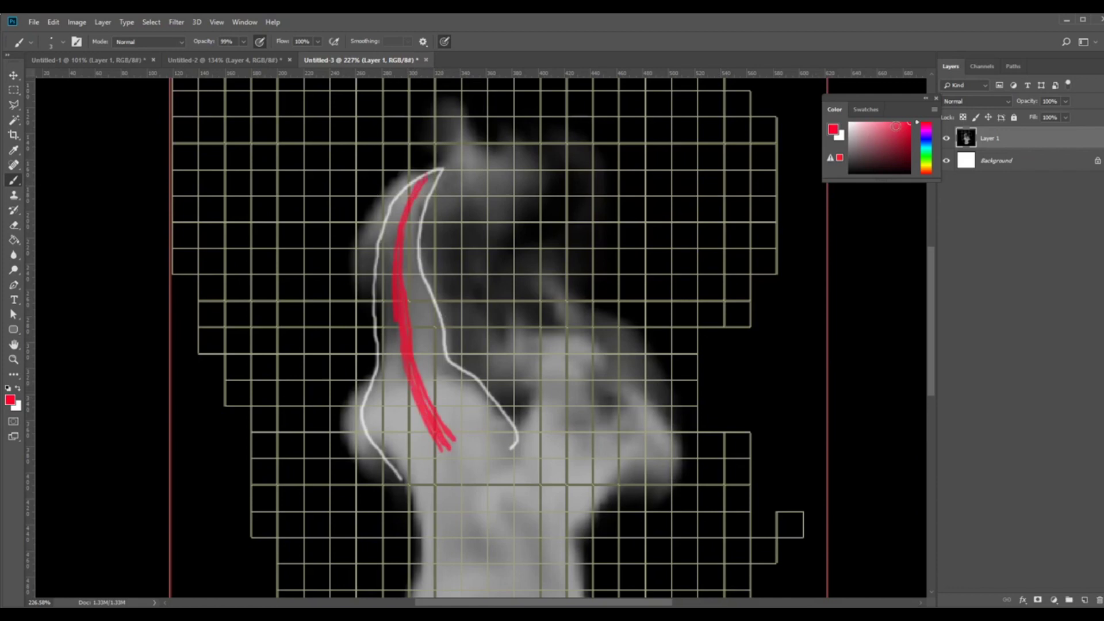
Step: Paint lighter pink strokes along both sides of the red core
drag(897, 126, 880, 122)
drag(422, 193, 401, 286)
mouse_move(407, 227)
mouse_down()
mouse_move(409, 304)
mouse_move(433, 366)
mouse_up()
drag(416, 322, 446, 411)
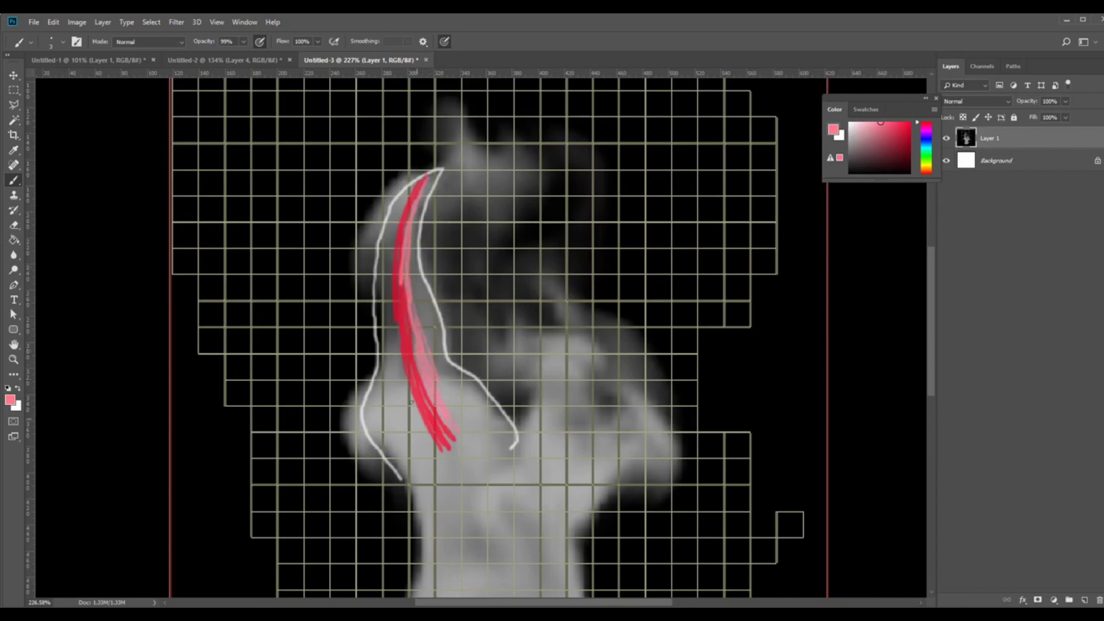
mouse_move(404, 380)
mouse_down()
mouse_move(389, 266)
mouse_move(403, 213)
mouse_move(403, 381)
mouse_up()
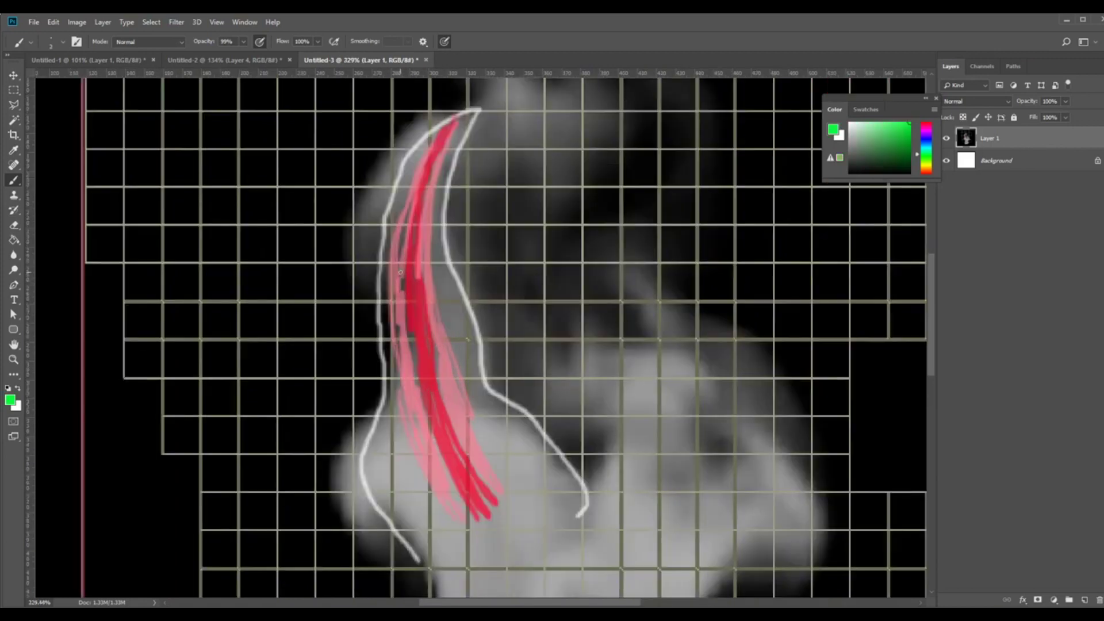
Step: Draw green voxel squares from the red core toward the plume's right edge, labelling the core voxel 1.4
mouse_move(399, 269)
mouse_down()
mouse_move(423, 271)
mouse_move(422, 296)
mouse_move(396, 296)
mouse_move(414, 273)
mouse_up()
mouse_move(425, 269)
mouse_down()
mouse_move(472, 224)
mouse_move(515, 223)
mouse_up()
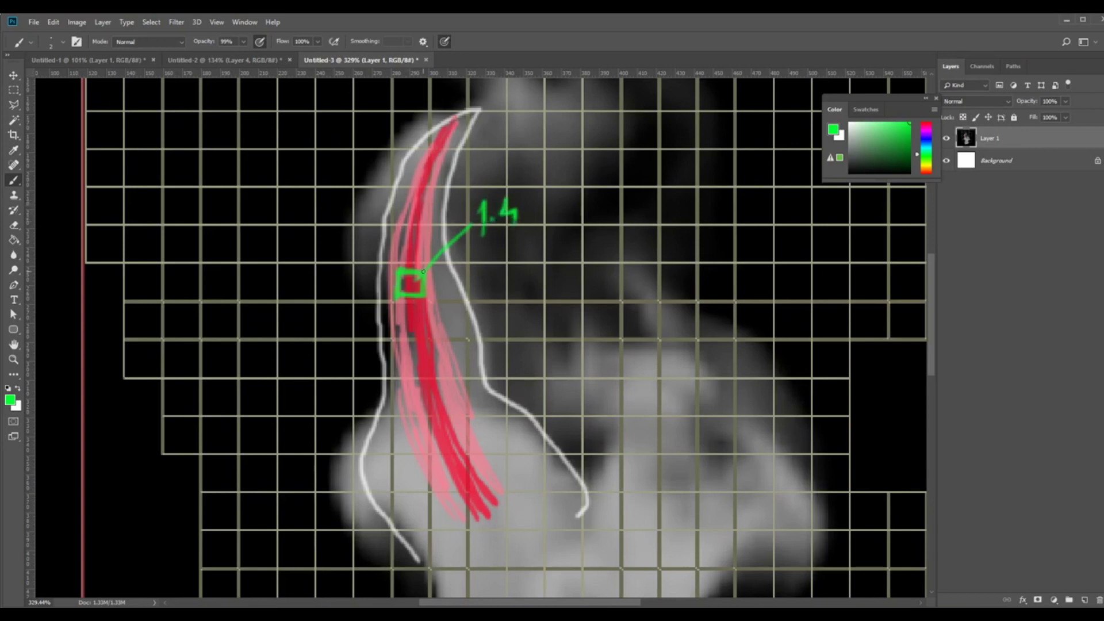
mouse_move(423, 271)
mouse_down()
mouse_move(450, 272)
mouse_move(447, 296)
mouse_move(452, 275)
mouse_up()
mouse_move(449, 272)
mouse_down()
mouse_move(478, 270)
mouse_move(478, 294)
mouse_move(451, 295)
mouse_up()
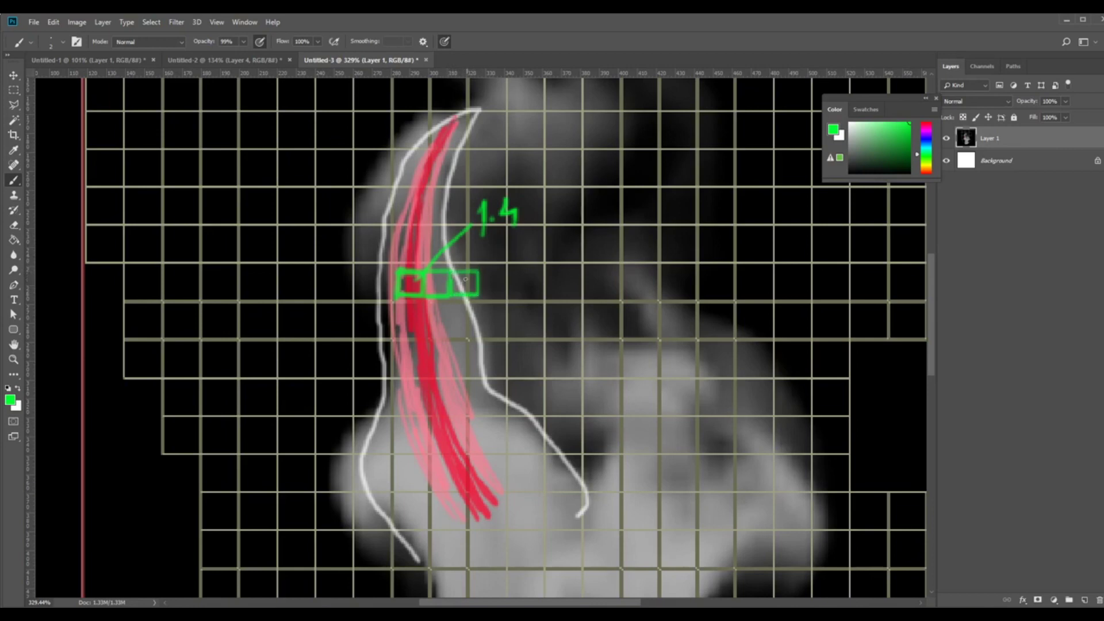
Step: Label the plume-edge voxel 0.3 and add an outer green voxel labelled 0
mouse_move(477, 271)
mouse_down()
mouse_move(536, 229)
mouse_move(581, 235)
mouse_up()
click(556, 240)
mouse_move(478, 269)
mouse_down()
mouse_move(500, 281)
mouse_move(475, 295)
mouse_move(532, 270)
mouse_up()
drag(553, 272, 559, 278)
Step: Draw a blue arrow from the outer voxel toward the red core, with shorter blue strokes beneath it
click(926, 149)
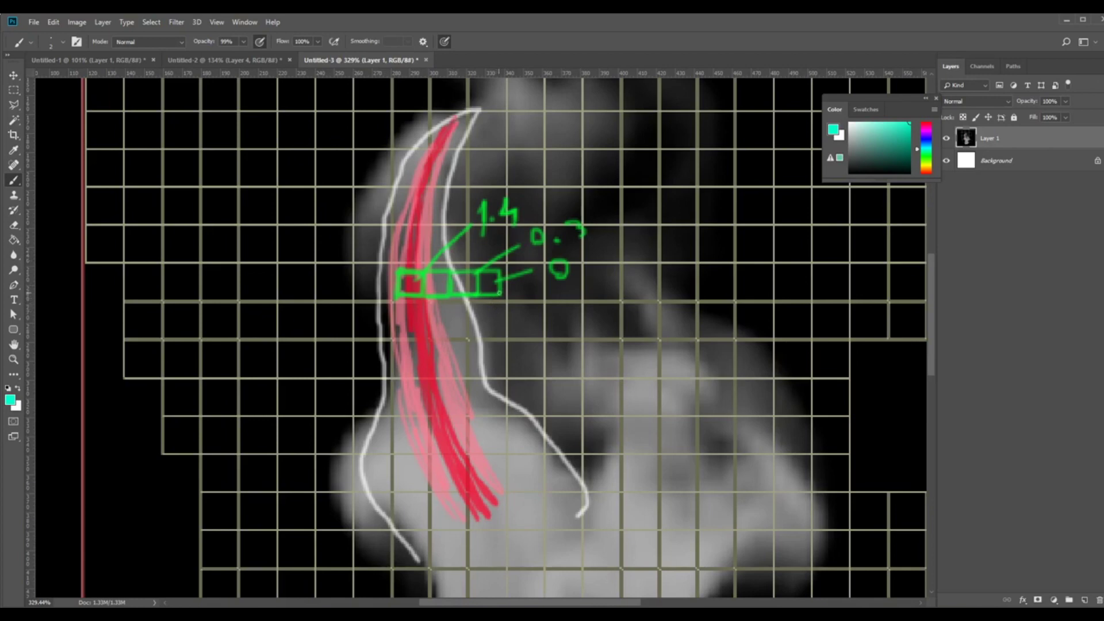
click(927, 143)
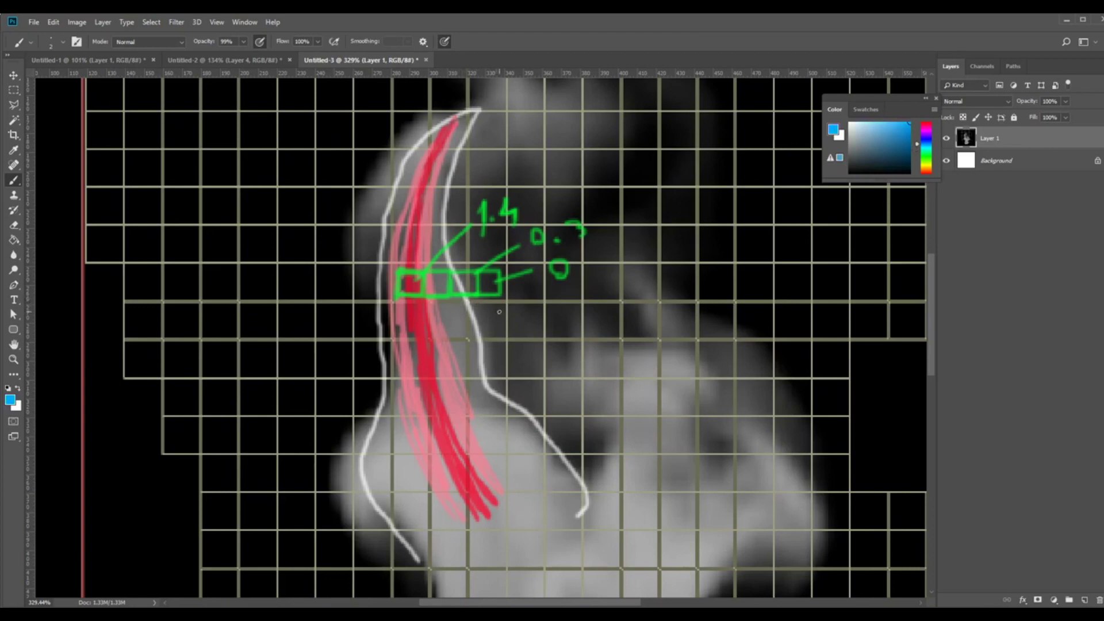
drag(504, 311, 478, 313)
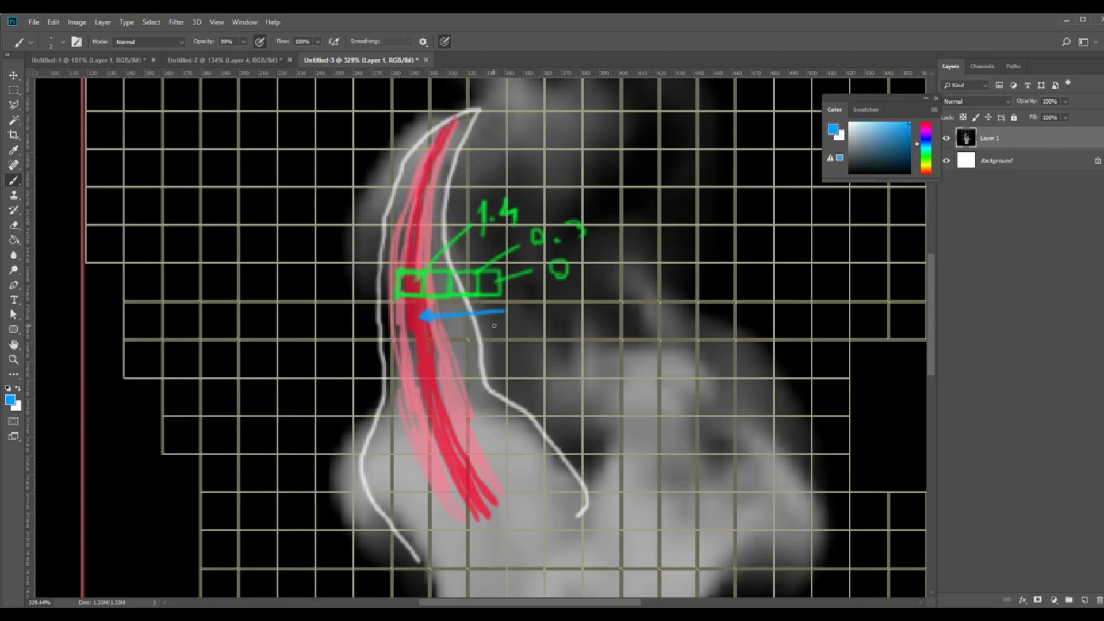
mouse_move(501, 325)
mouse_down()
mouse_move(480, 329)
mouse_move(518, 326)
mouse_up()
drag(527, 322, 529, 328)
Step: Undo the outermost blue strokes and draw blue arrows pointing to the core from the plume's other side
key(ctrl+alt+z)
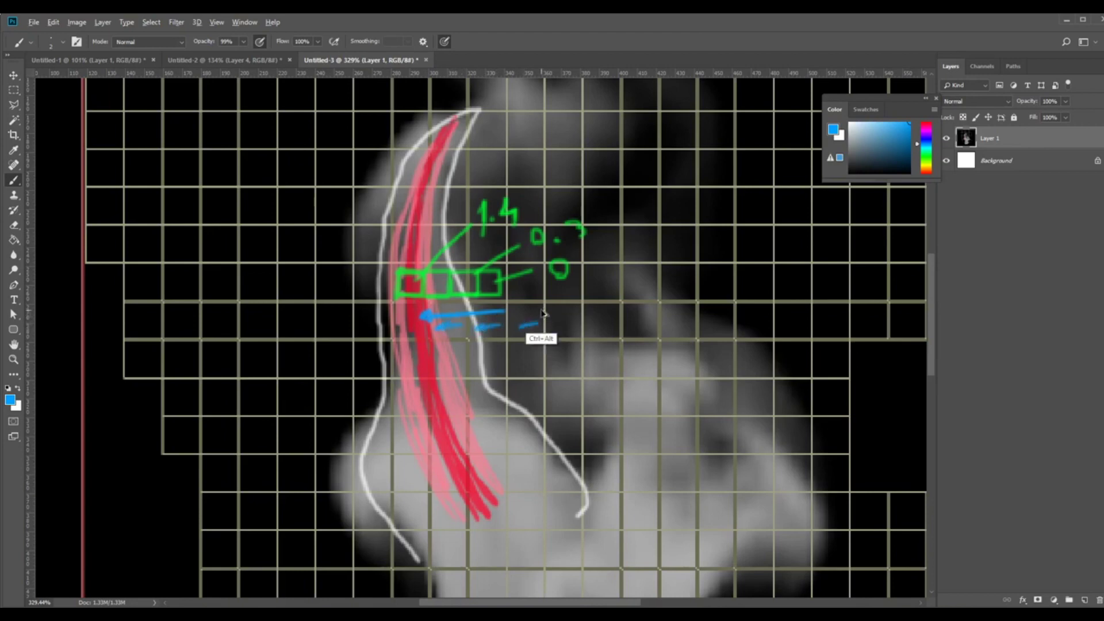
key(ctrl+alt+z)
mouse_move(323, 325)
mouse_down()
mouse_move(383, 326)
mouse_move(336, 328)
mouse_up()
alt+scroll(574, 317, down, 4)
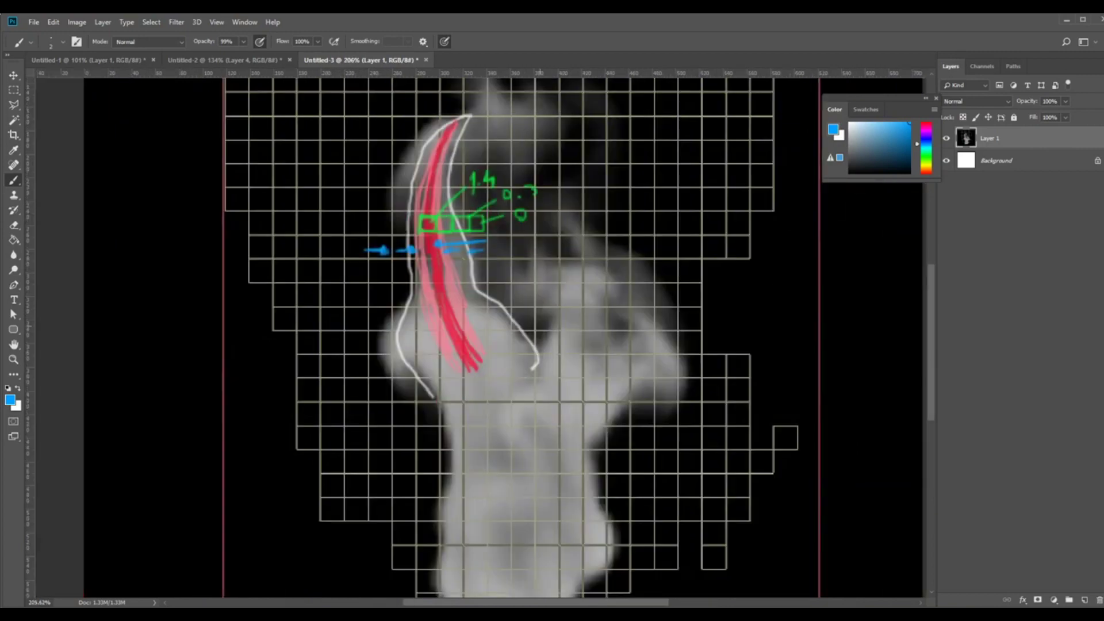
Step: Draw small blue arrows around the edge of the smoke's right-hand lobe, pointing toward its core
alt+scroll(659, 345, up, 2)
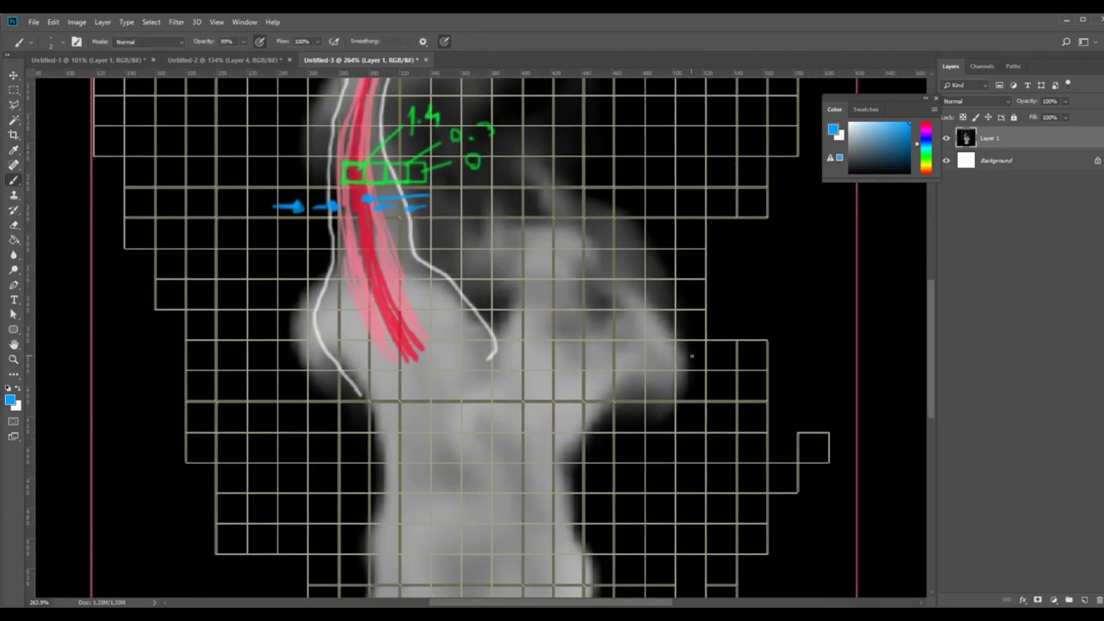
mouse_move(699, 323)
mouse_down()
mouse_move(684, 325)
mouse_move(682, 295)
mouse_up()
mouse_move(682, 295)
mouse_down()
mouse_move(694, 297)
mouse_move(652, 297)
mouse_up()
drag(635, 257, 633, 271)
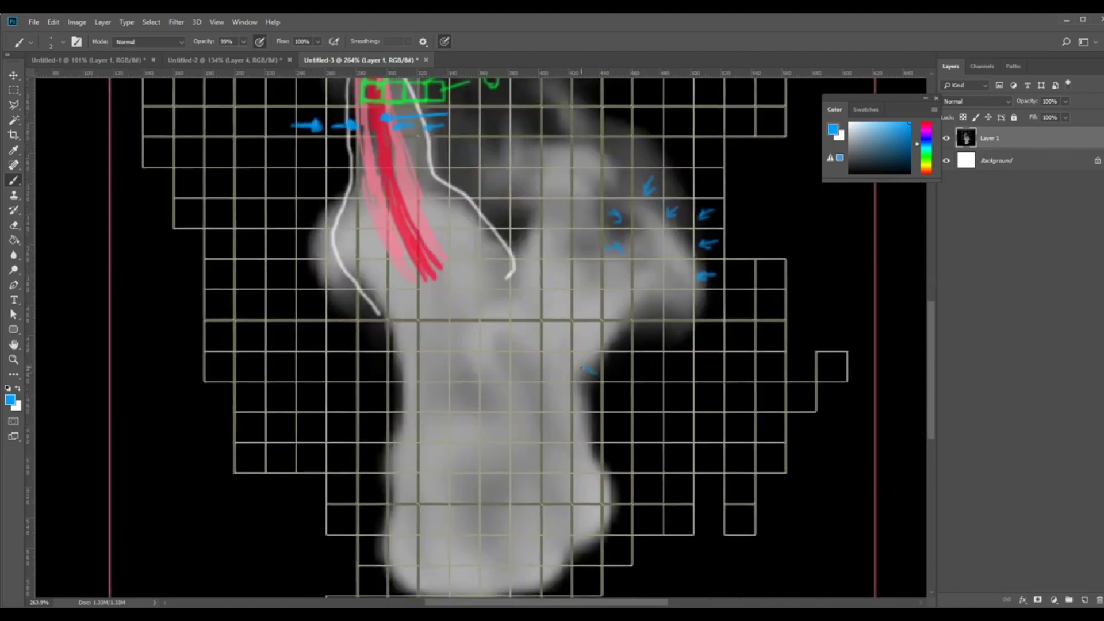
drag(625, 343, 612, 333)
drag(666, 326, 676, 328)
drag(704, 309, 715, 313)
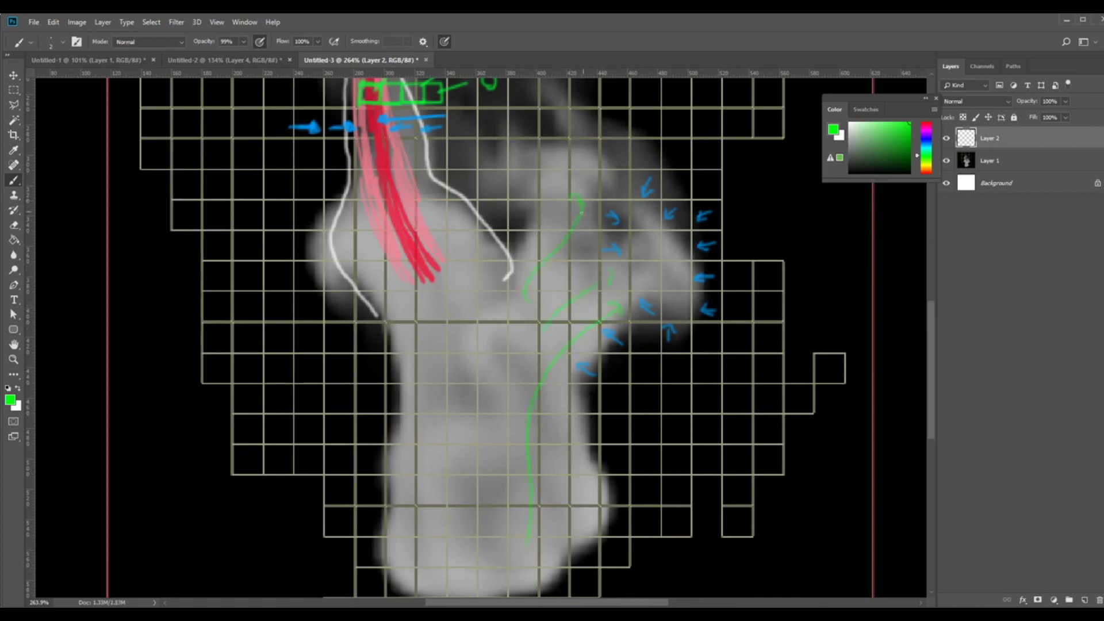
Step: Draw two red curves from the plume's base that converge at the tip of the right-hand lobe
drag(927, 138, 935, 117)
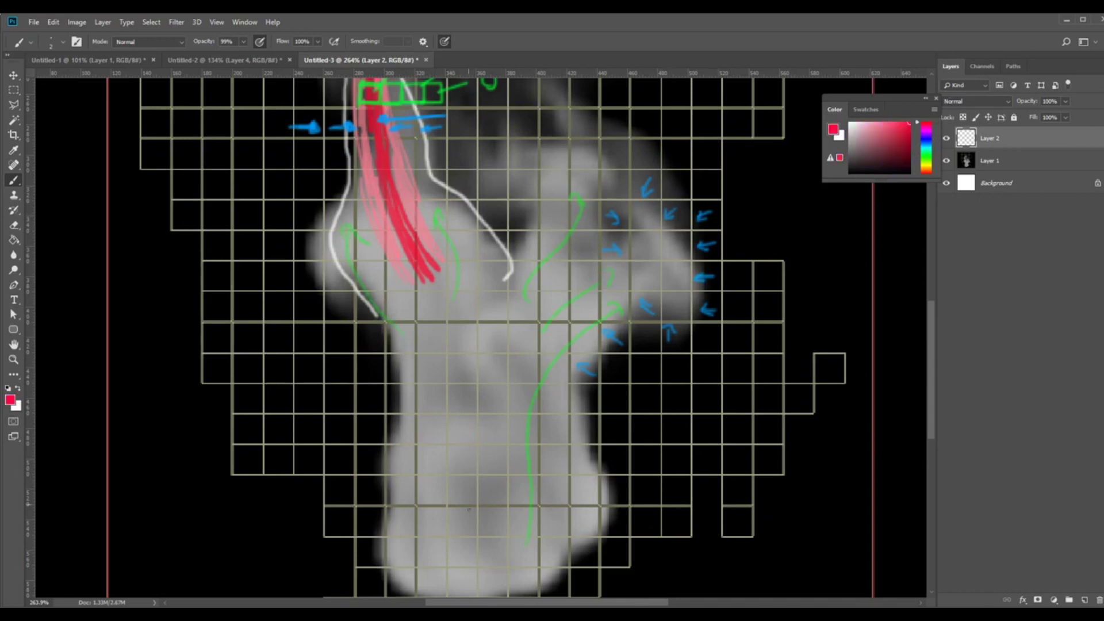
mouse_move(472, 557)
mouse_down()
mouse_move(489, 425)
mouse_move(519, 358)
mouse_move(663, 240)
mouse_move(660, 282)
mouse_up()
mouse_move(581, 380)
mouse_down()
mouse_move(577, 443)
mouse_move(599, 507)
mouse_up()
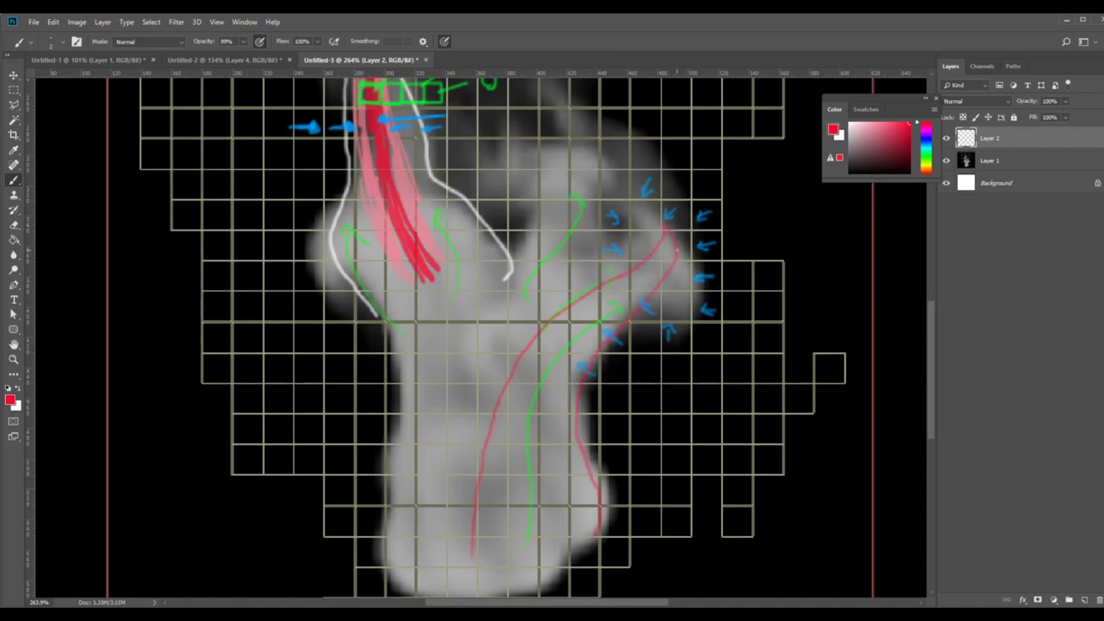
Step: Draw two orange curves between the red ones, narrowing together toward the tip of the right-hand lobe
click(926, 168)
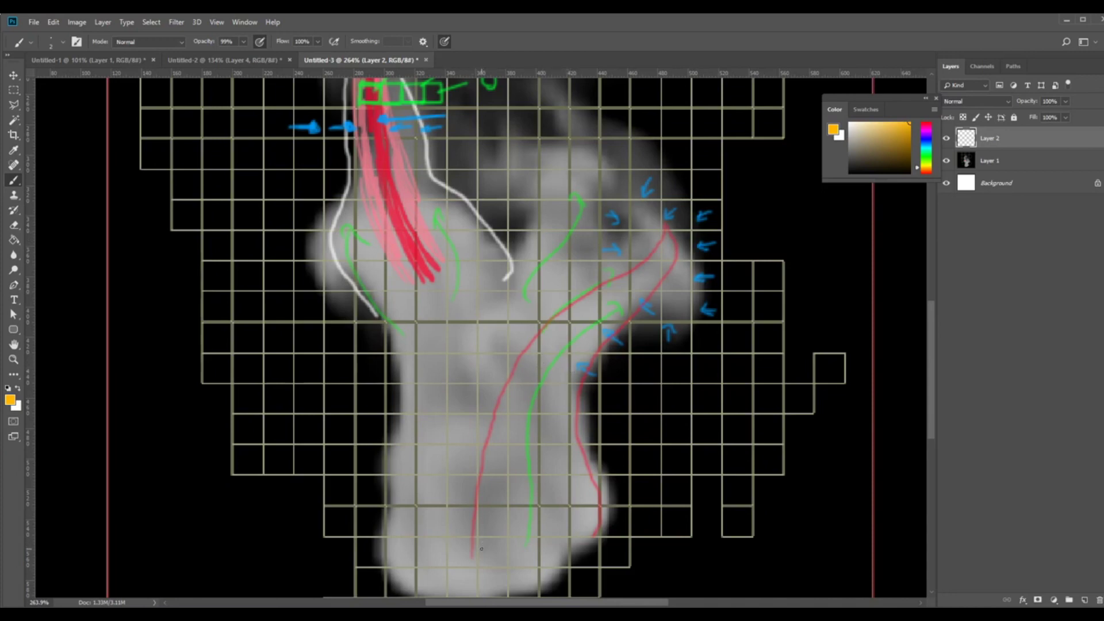
drag(481, 546, 509, 433)
mouse_move(667, 250)
mouse_down()
mouse_move(553, 411)
mouse_move(550, 522)
mouse_move(547, 511)
mouse_up()
Step: Draw green upward arrows along the inner stream and blue arrows pointing inward across the left red curve
click(926, 154)
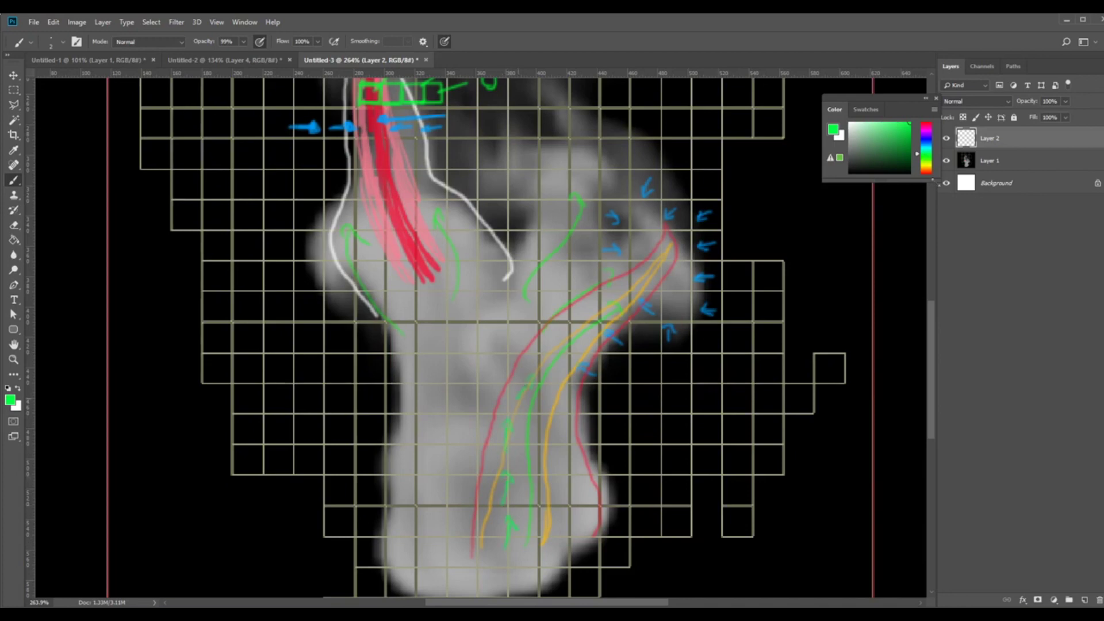
drag(927, 155, 928, 146)
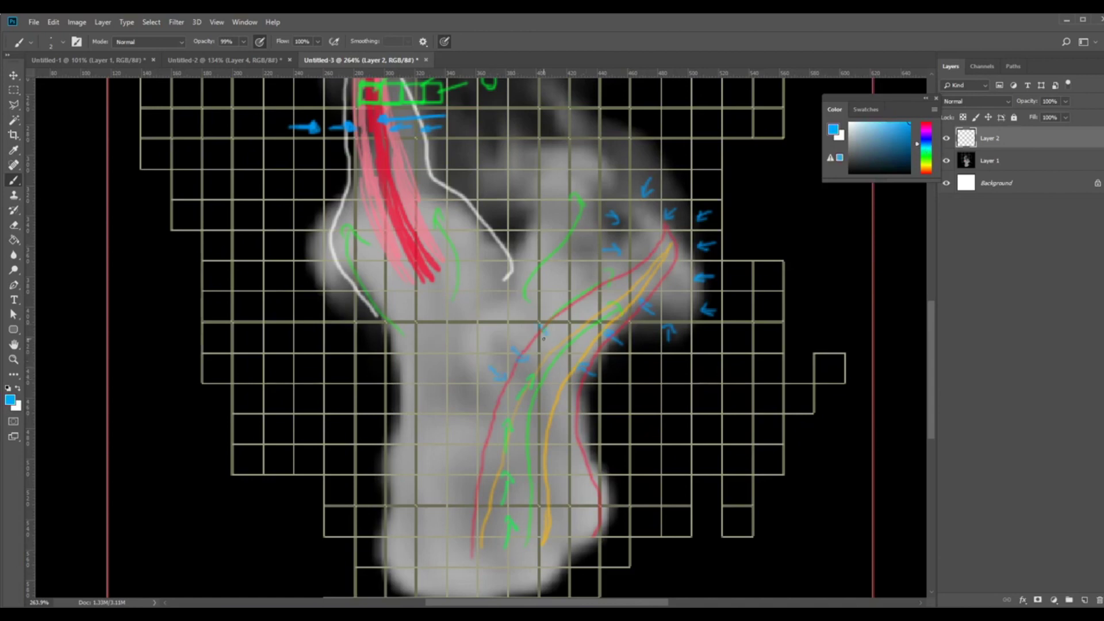
drag(543, 338, 553, 329)
drag(556, 311, 562, 322)
alt+click(631, 307)
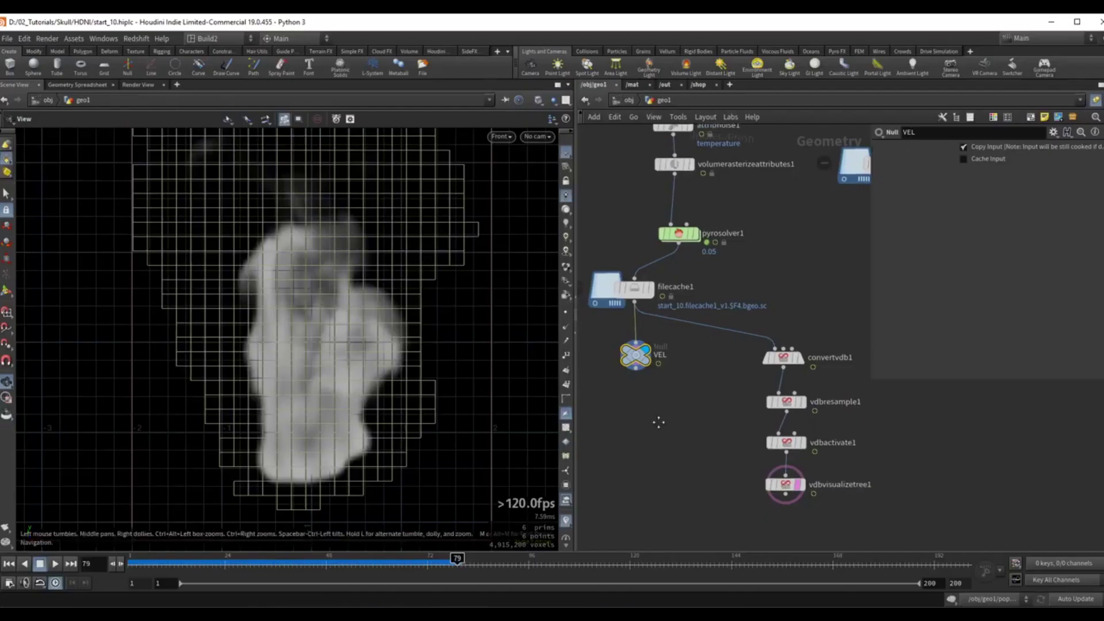
Step: In Houdini, add a Volume Analysis node connected below the VEL null and display it
middle_drag(657, 424, 665, 357)
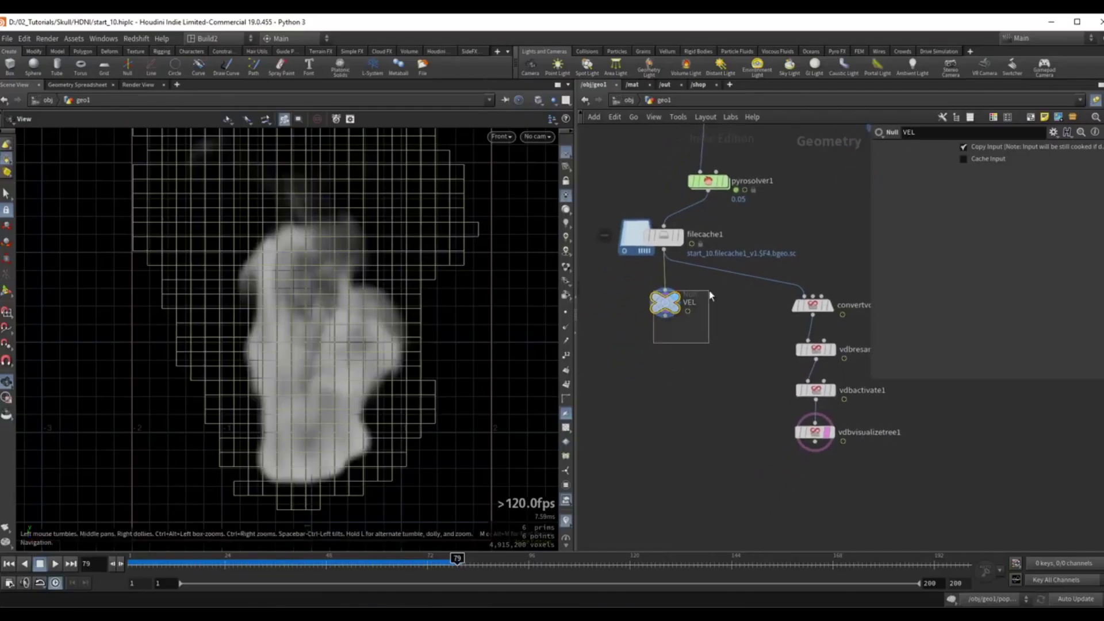
click(642, 323)
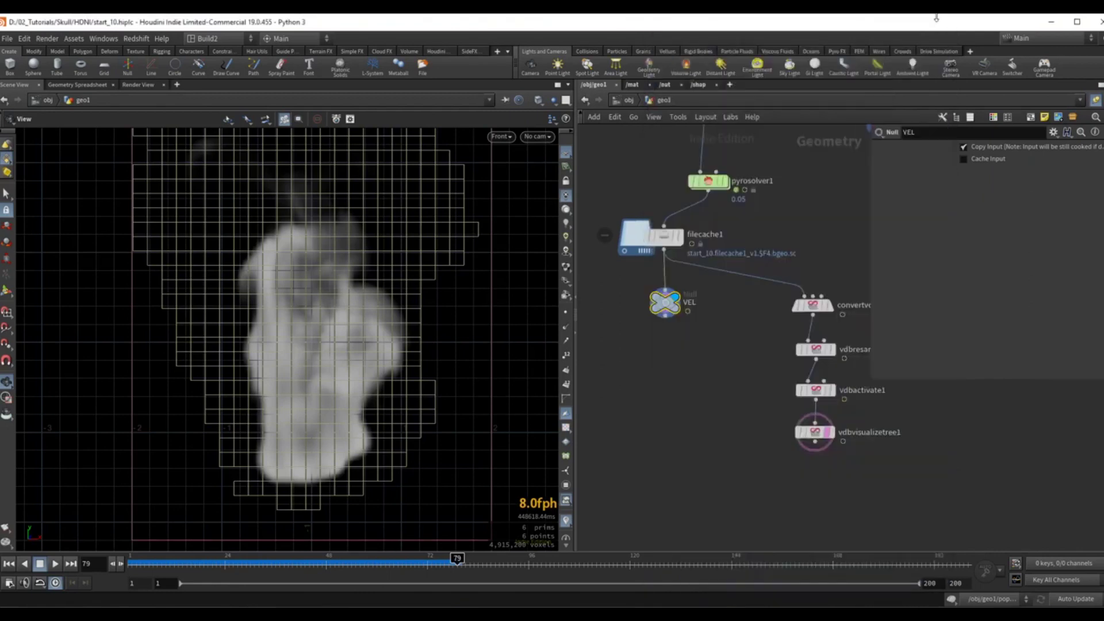
key(Tab)
text(volumeana)
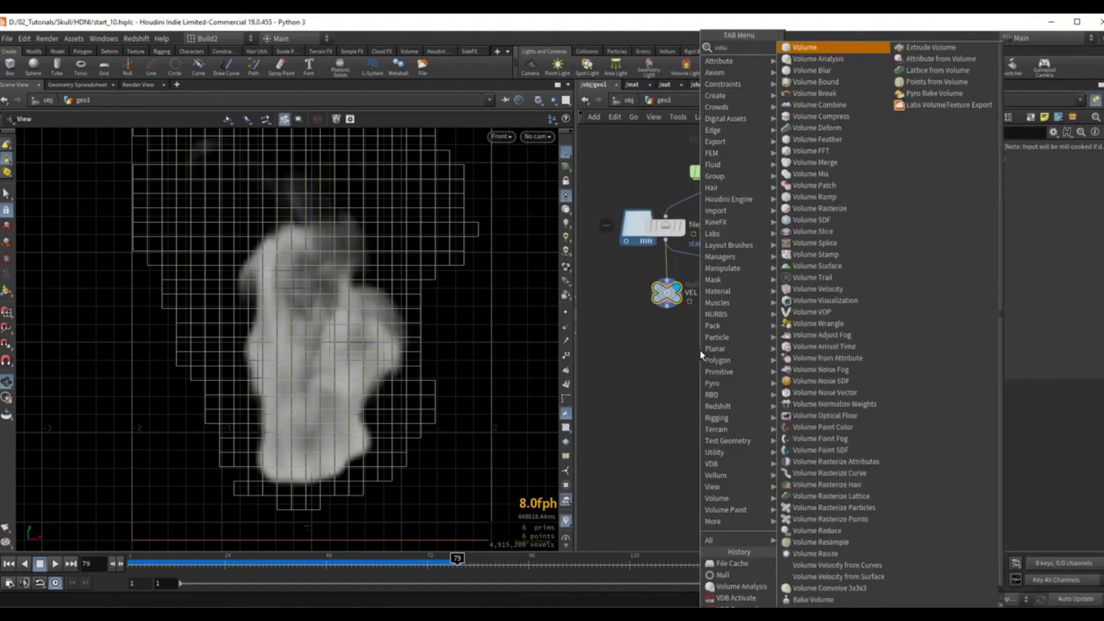
key(Return)
click(658, 359)
drag(667, 306, 657, 349)
drag(628, 342, 720, 384)
key(r)
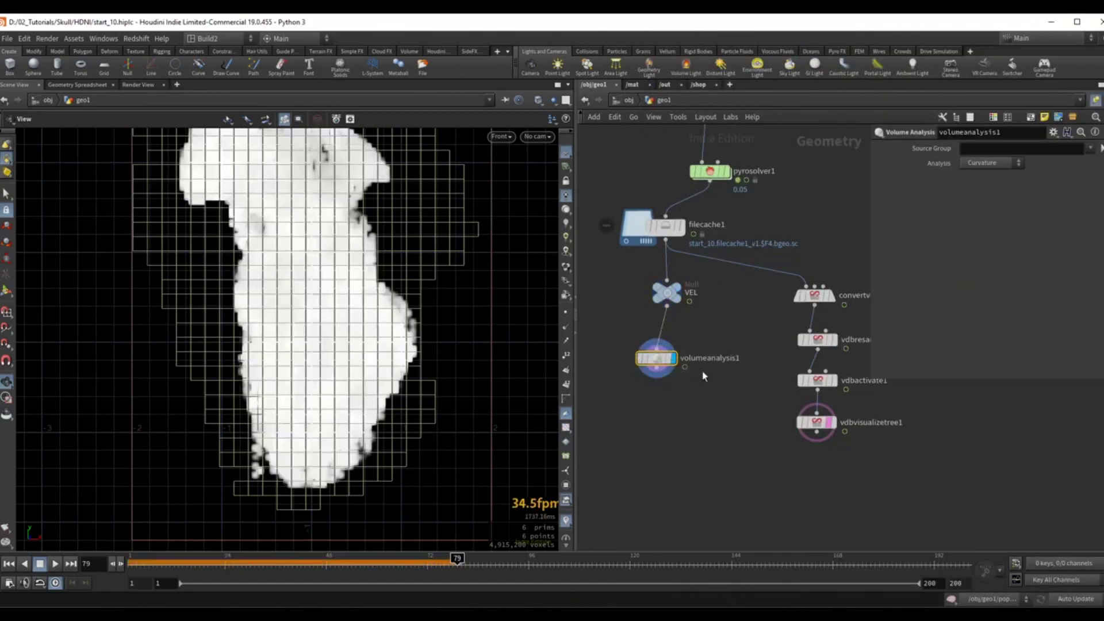
click(975, 161)
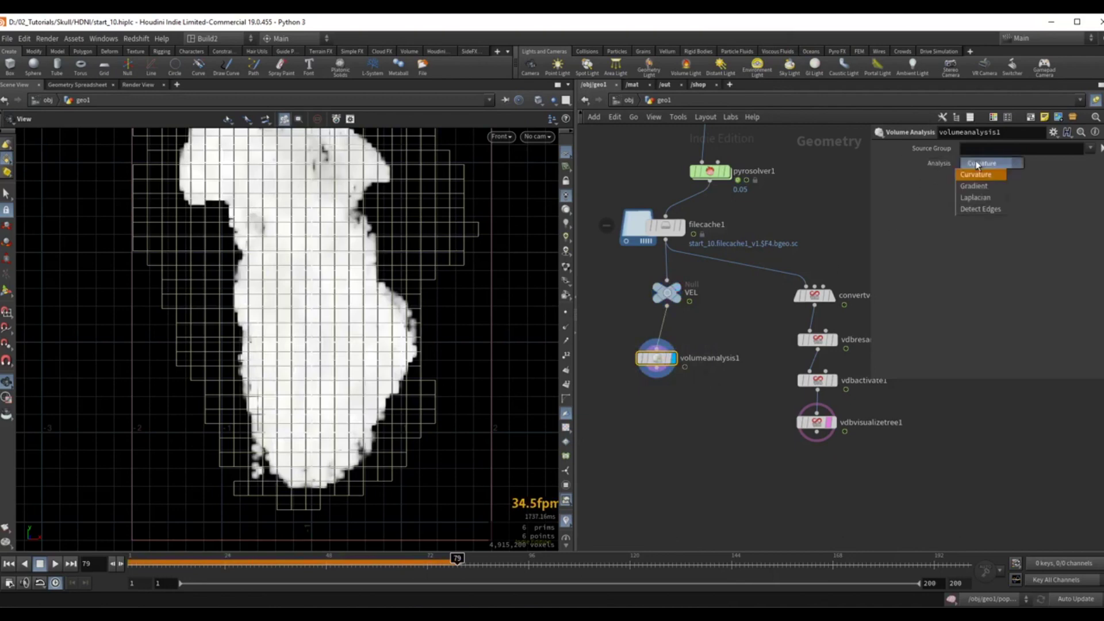
click(981, 189)
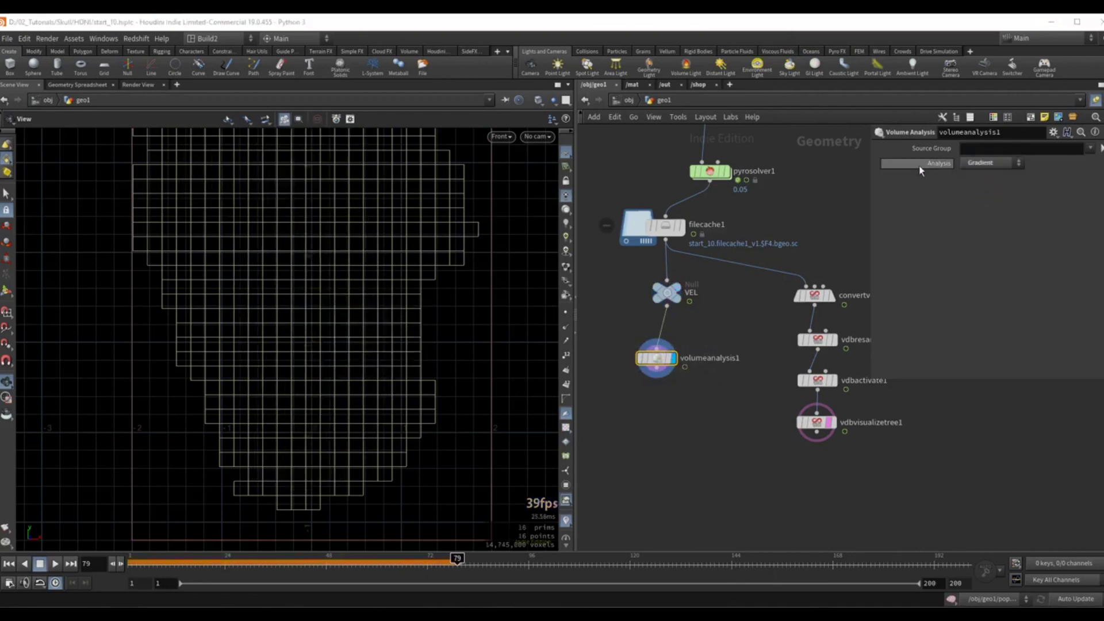
click(1091, 149)
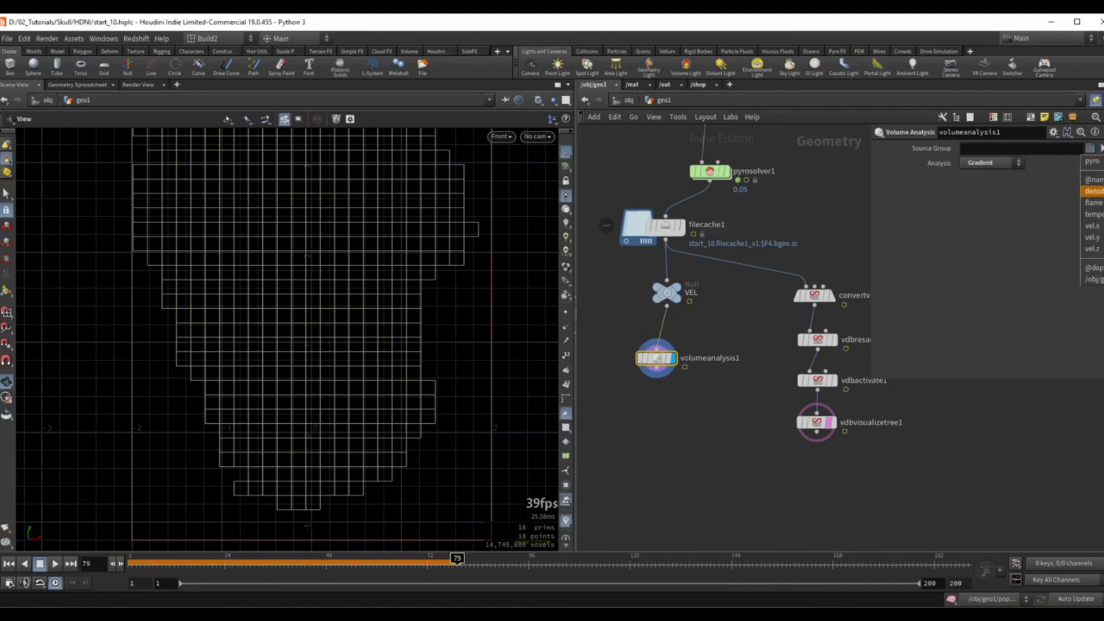
click(1092, 191)
click(627, 358)
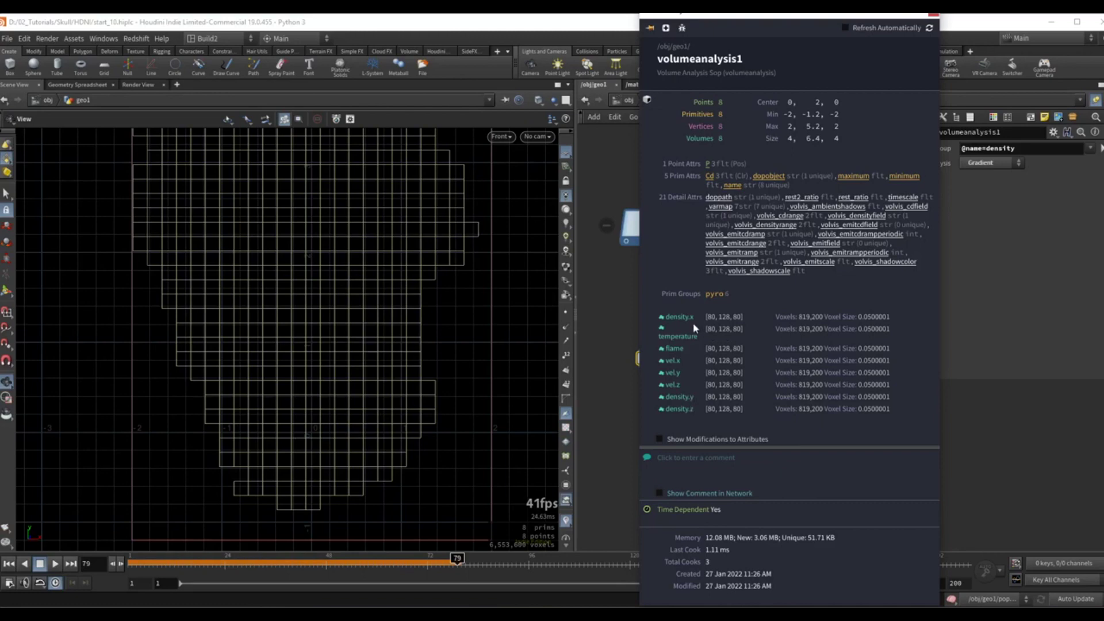
Step: Add a null below the Volume Analysis node and name it VEL_GRADIENT
key(Tab)
text(nu)
key(Return)
double_click(695, 380)
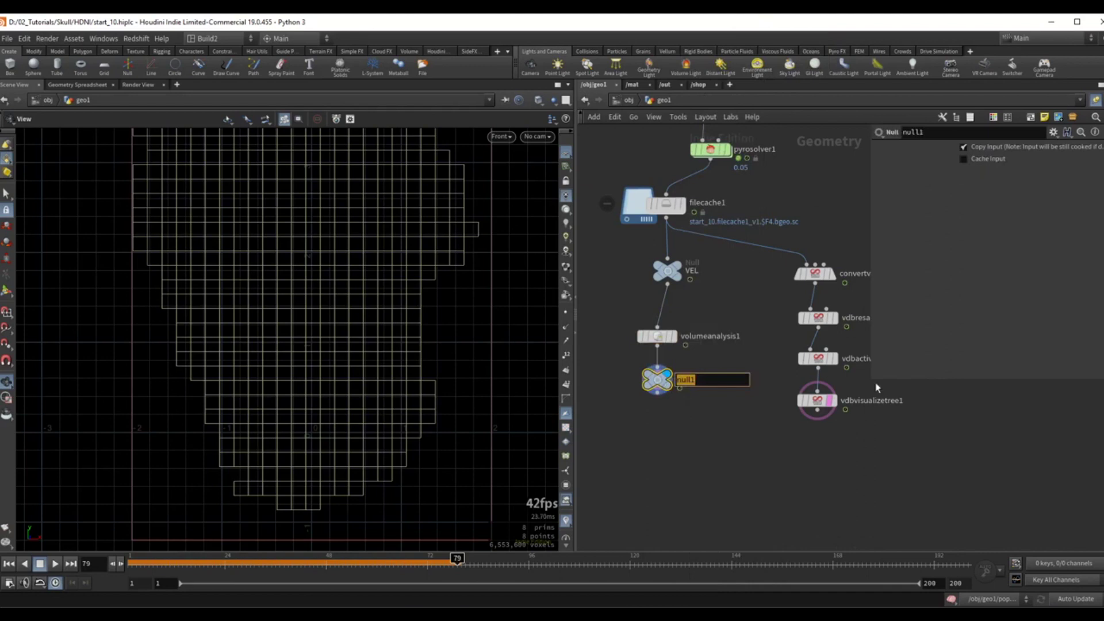
text(VEL_GRADIENT)
key(Return)
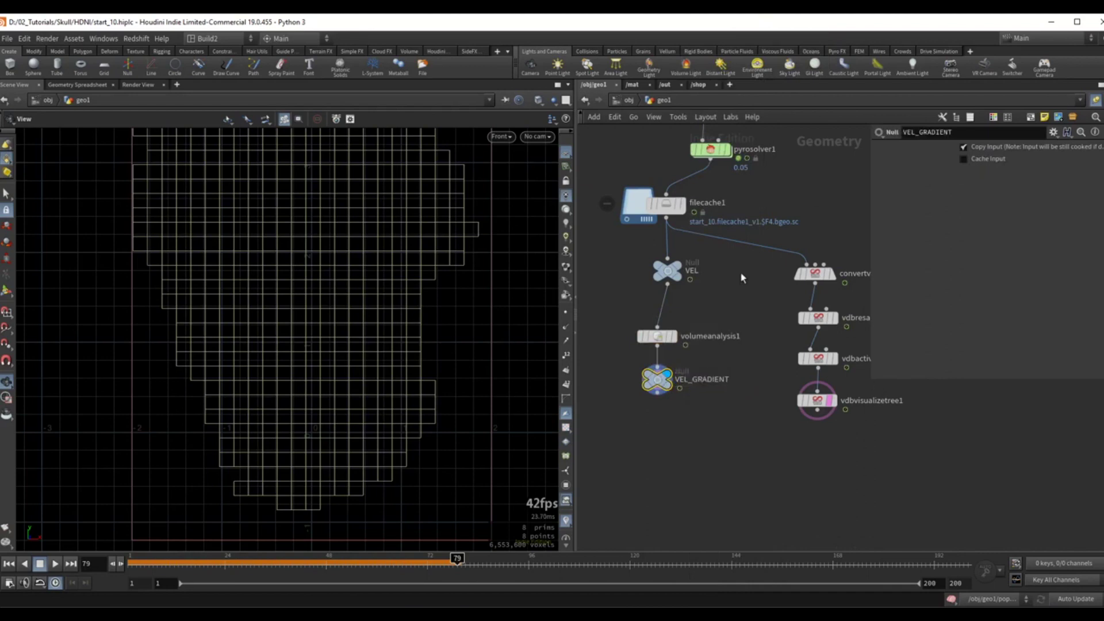
Step: Enter the popnet network and duplicate the popadvectbyvolumes1 node directly below the original in the chain
middle_drag(740, 285, 659, 457)
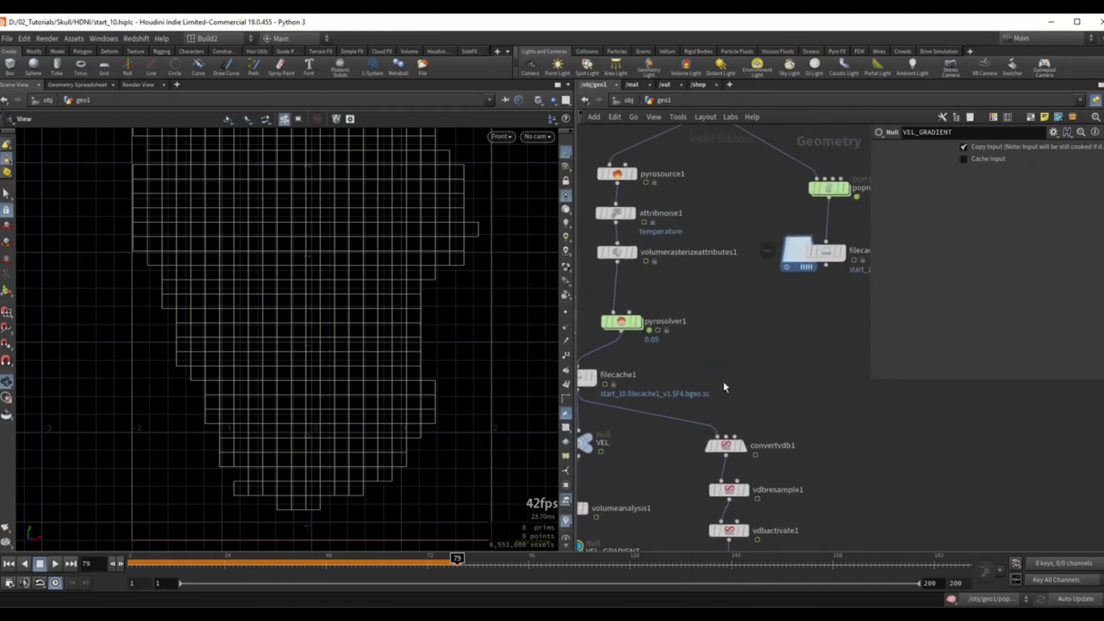
middle_drag(824, 325, 739, 396)
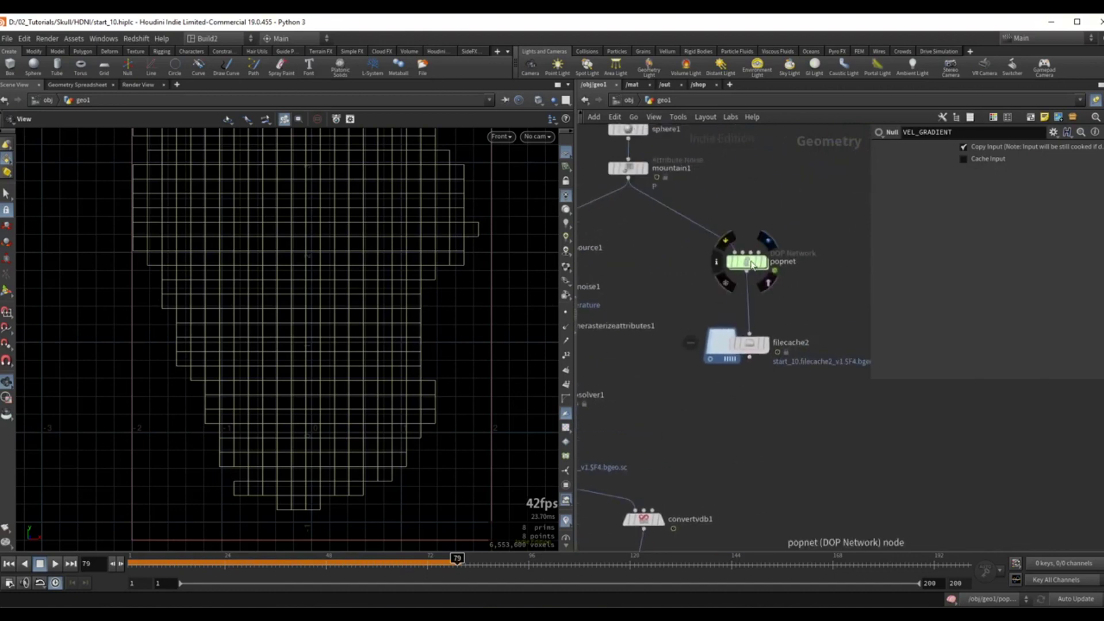
double_click(744, 260)
alt+drag(675, 282, 673, 343)
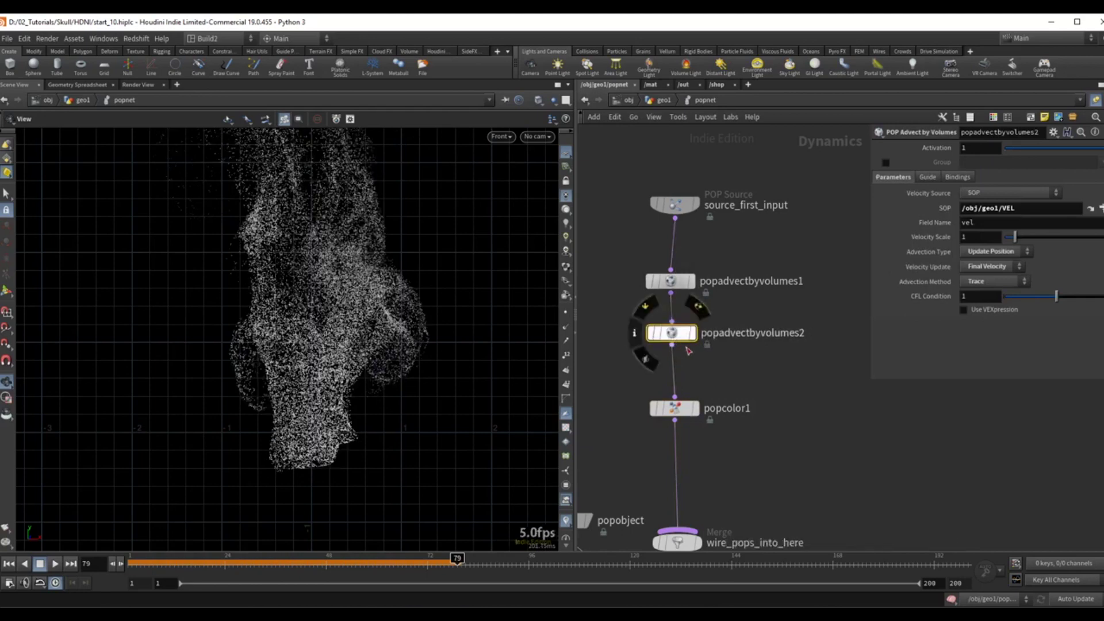
Step: Rename the first POP Advect by Volumes node advect_by_vel and its copy advect_by_density
drag(672, 286, 672, 273)
click(729, 269)
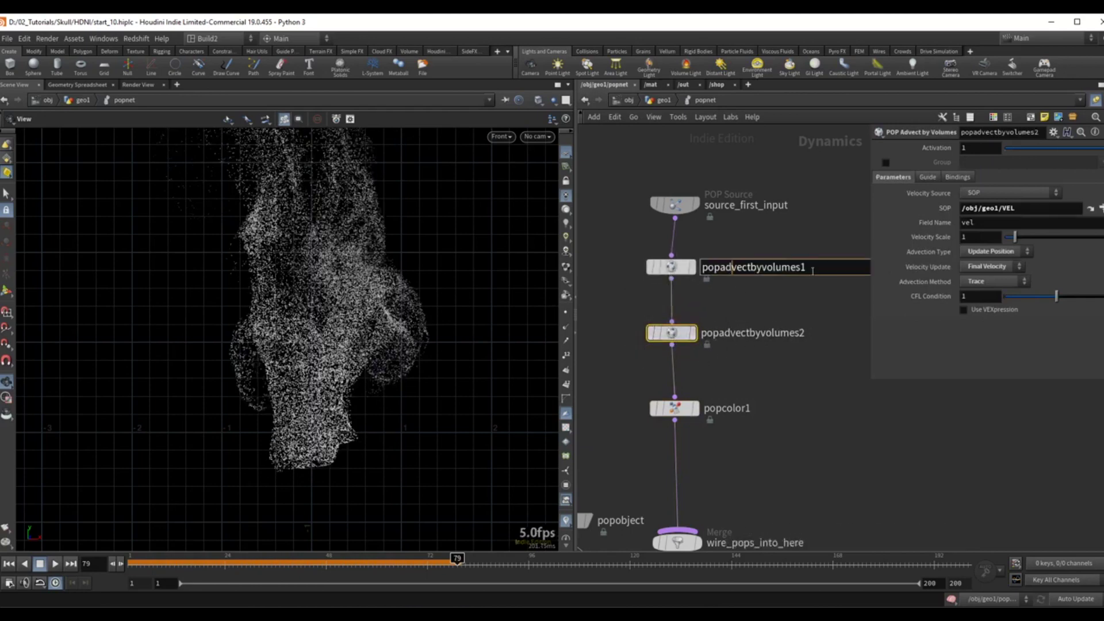
drag(812, 269, 646, 263)
text(advect_by_vel)
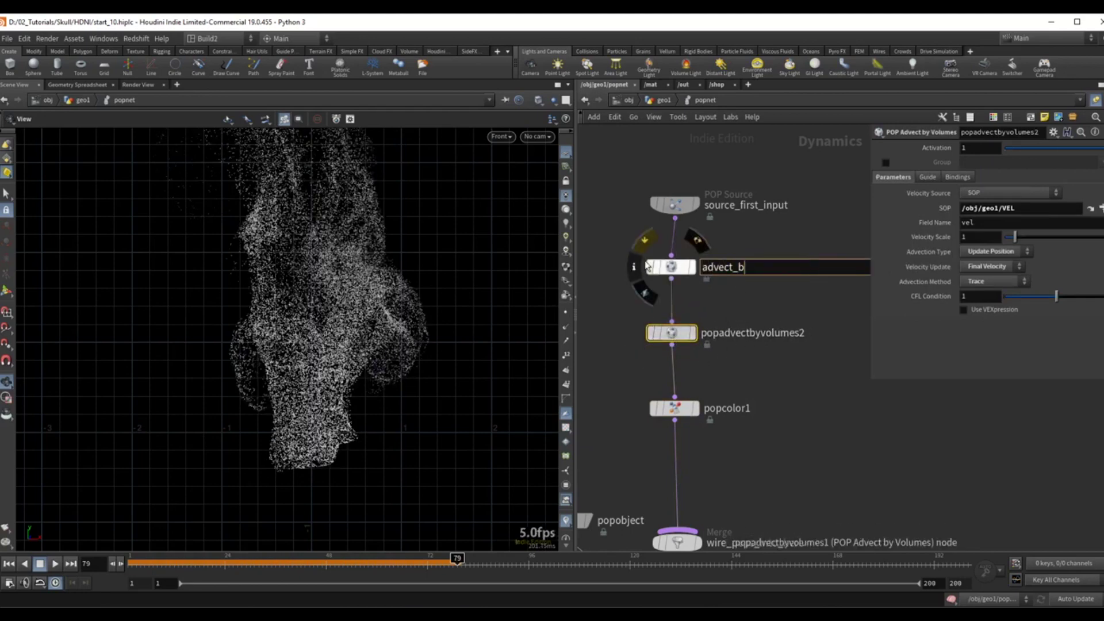
key(Return)
double_click(736, 333)
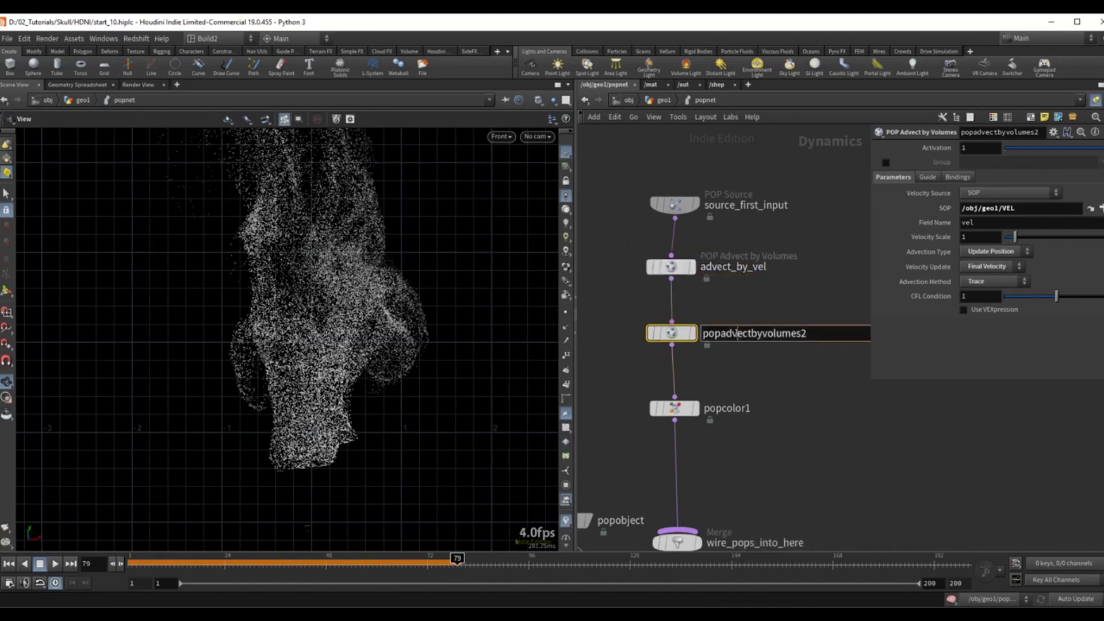
text(advect_by)
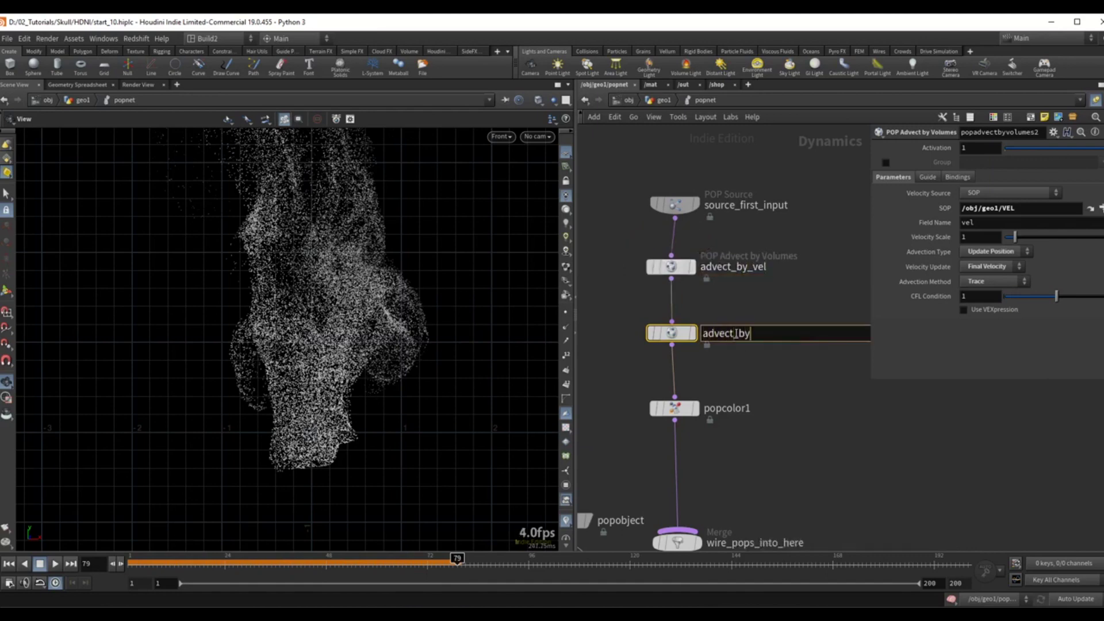
text(_density)
key(Return)
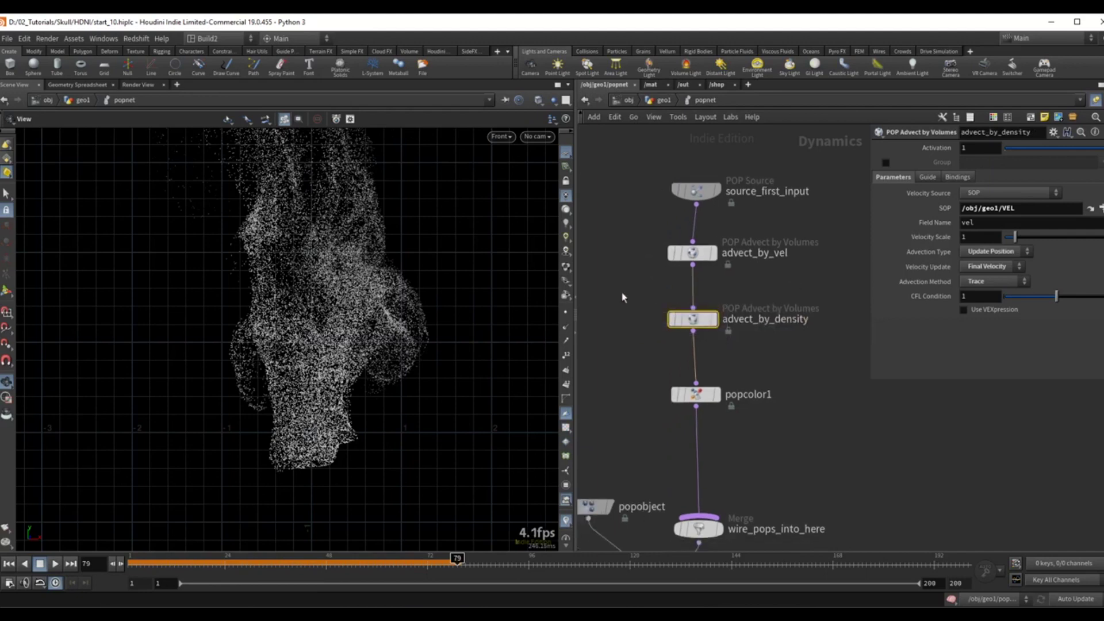
Step: Copy the VEL_GRADIENT null and paste its path /obj/geo1/VEL_GRADIENT as the SOP source of advect_by_density
key(u)
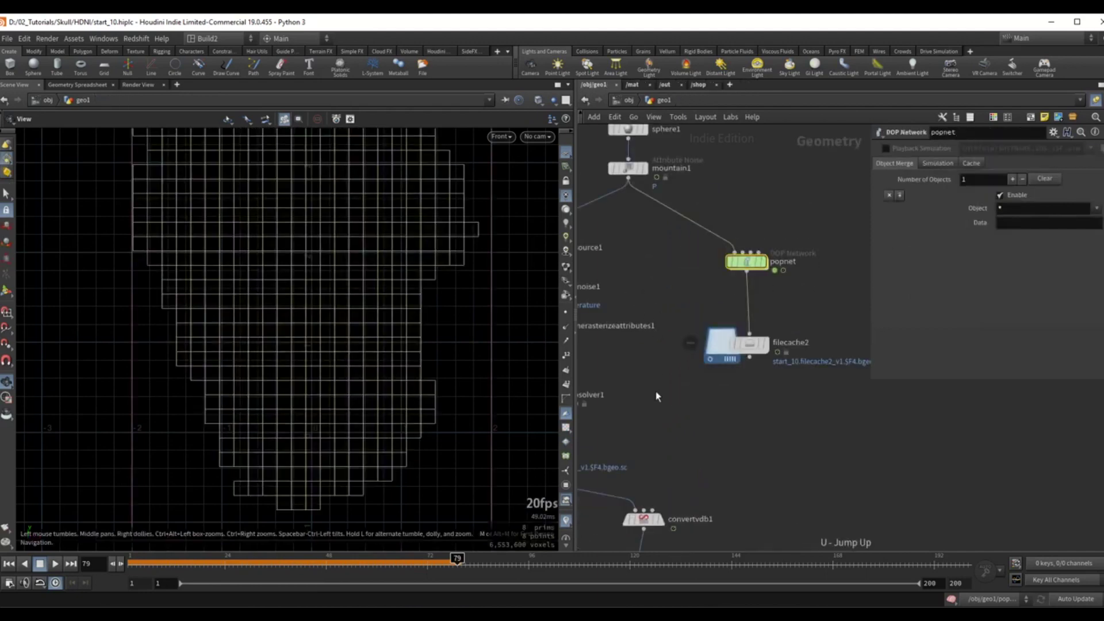
click(659, 406)
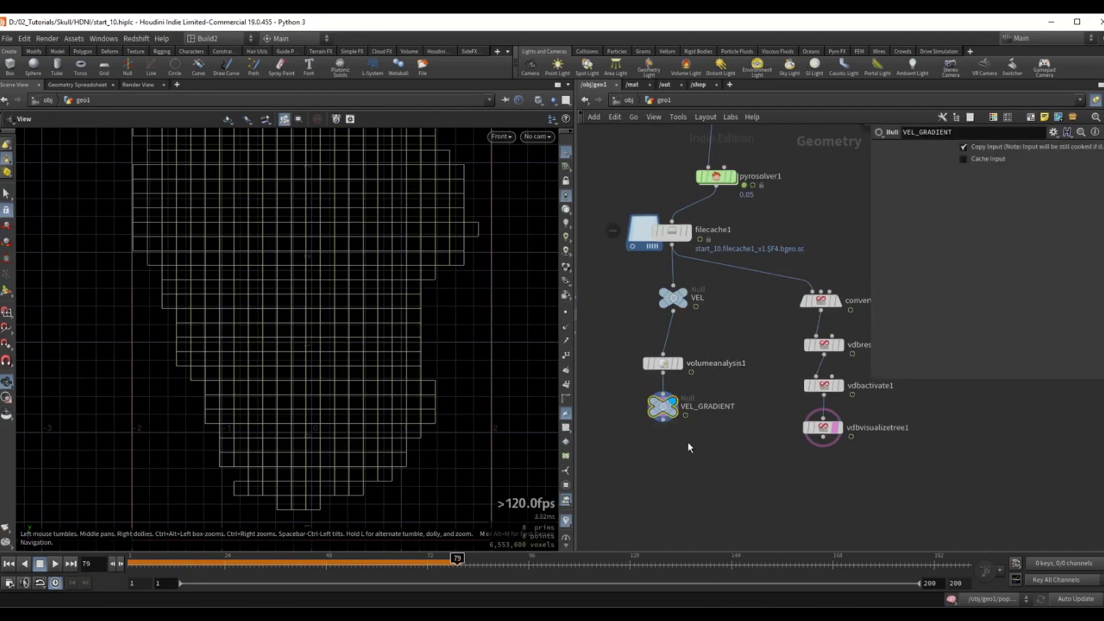
key(ctrl+c)
middle_drag(806, 266, 685, 402)
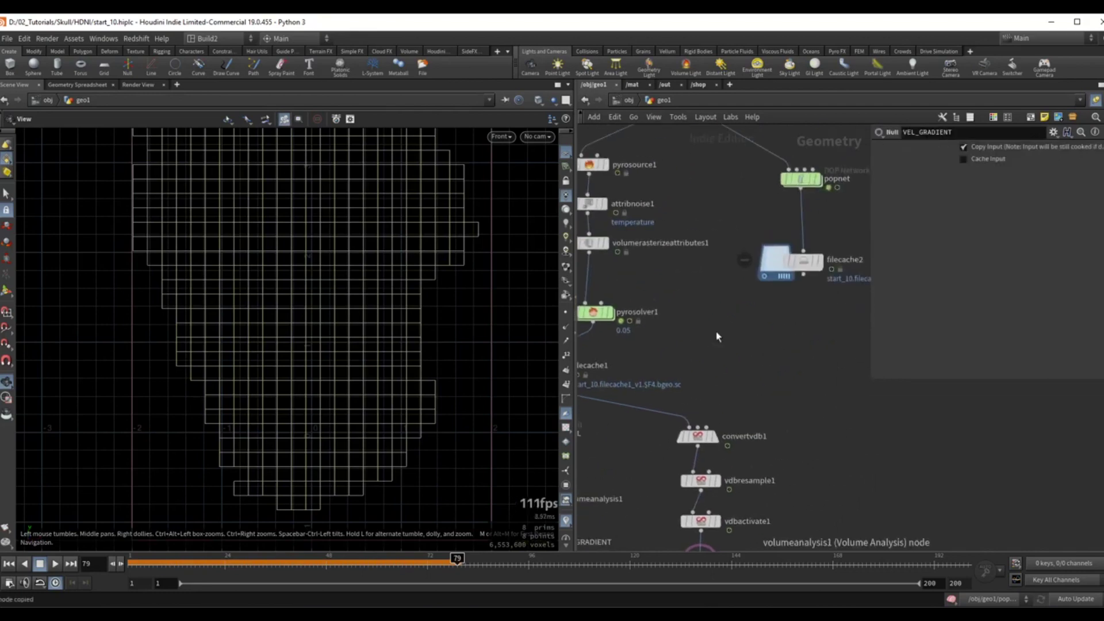
double_click(800, 182)
drag(644, 304, 778, 336)
click(1023, 210)
key(ctrl+a)
key(ctrl+v)
key(Return)
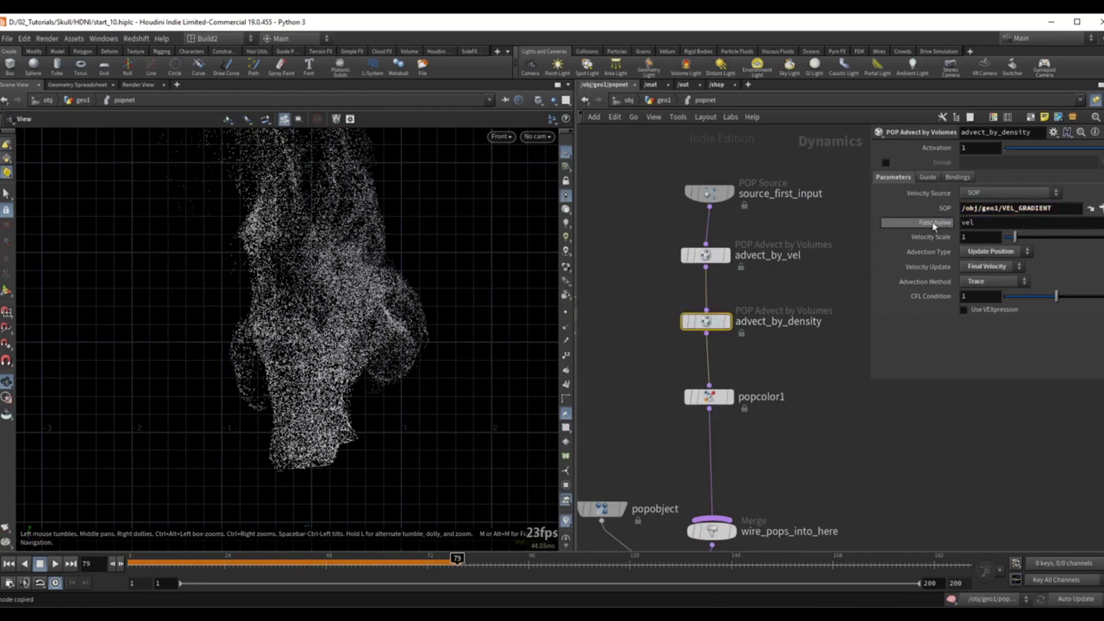
Step: Set the field name of advect_by_density to density
drag(978, 222, 946, 221)
text(density)
key(Return)
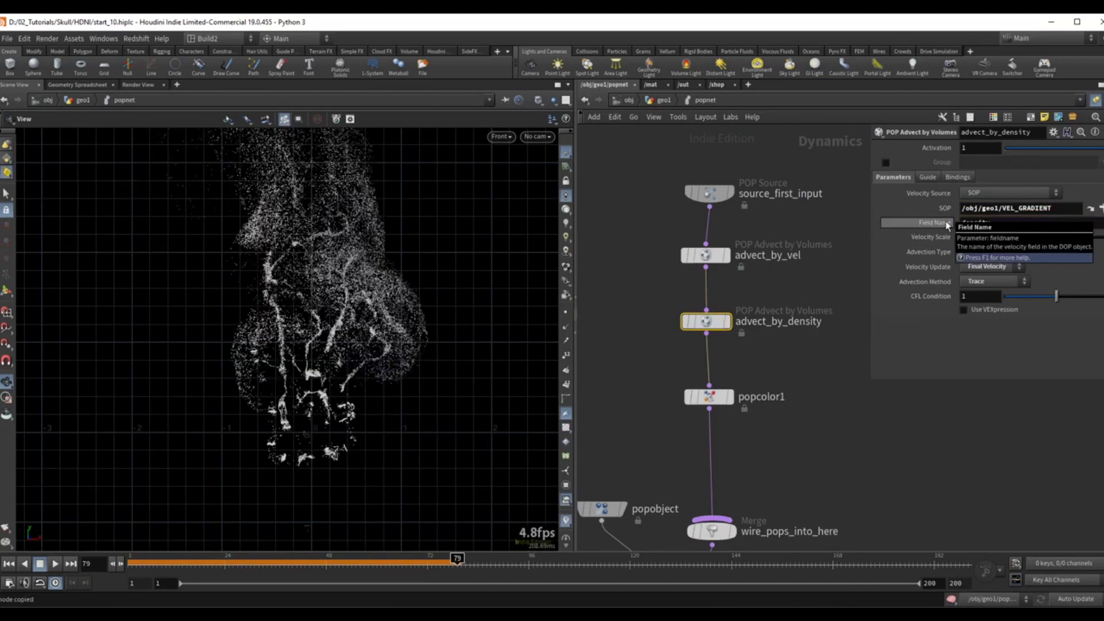
drag(1016, 208, 957, 226)
click(1009, 225)
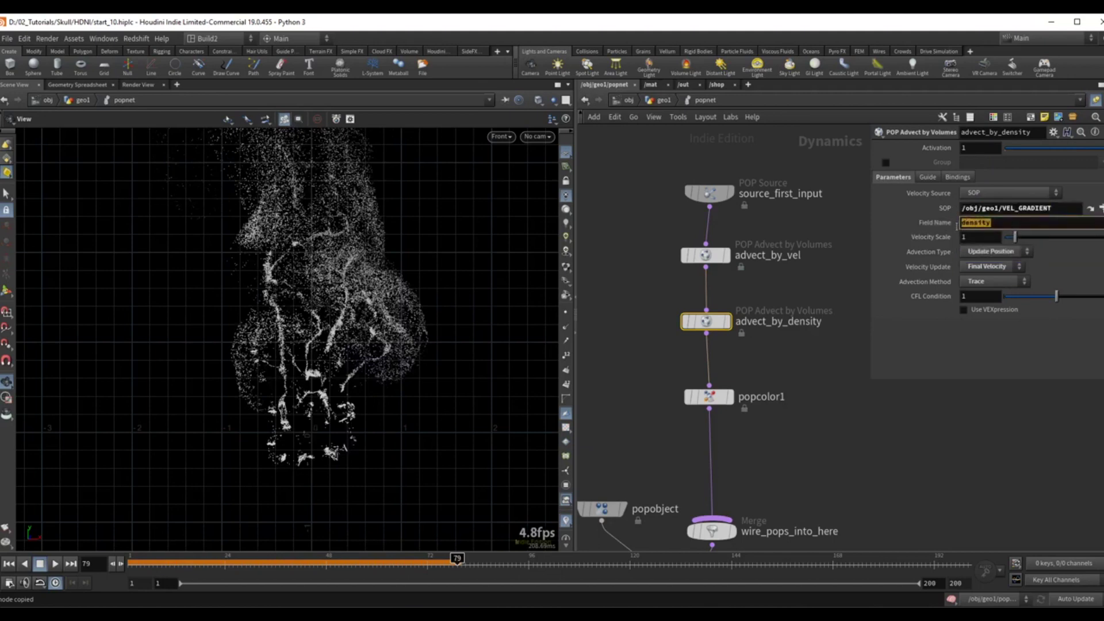
click(987, 349)
Step: Switch the viewport to perspective and play the particle simulation from the first frame
scroll(351, 304, down, 5)
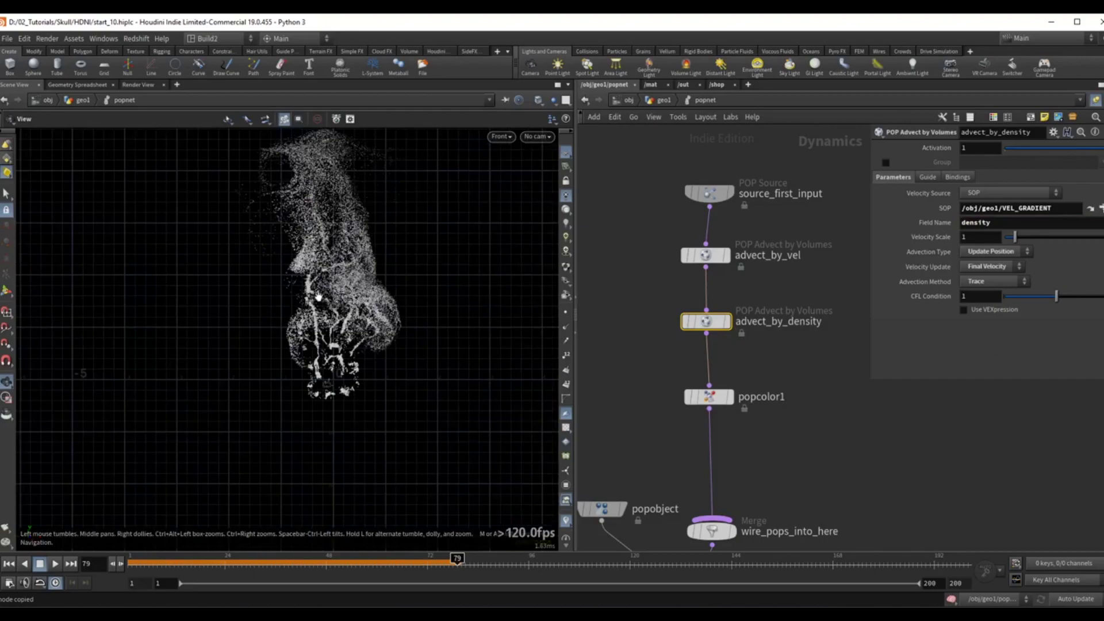
key(space+1)
mouse_move(321, 296)
mouse_down()
mouse_move(370, 288)
mouse_move(319, 296)
mouse_up()
key(ctrl+Up)
key(Up)
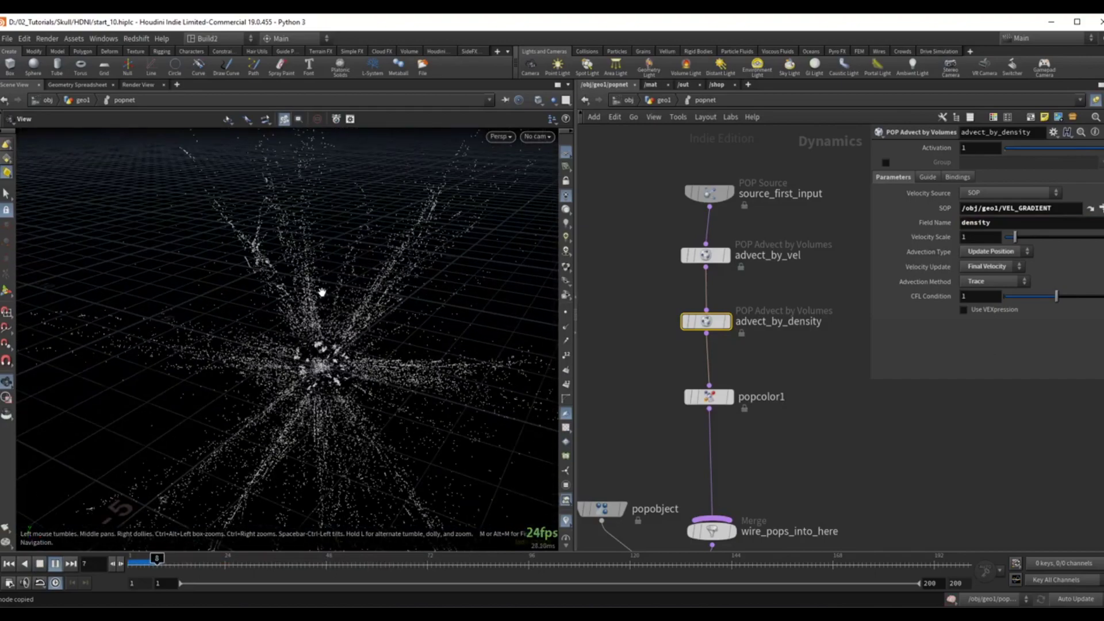
Step: Stop the playback and set the velocity scale of advect_by_density to 0.1
key(Up)
scroll(439, 242, down, 5)
drag(439, 242, 413, 281)
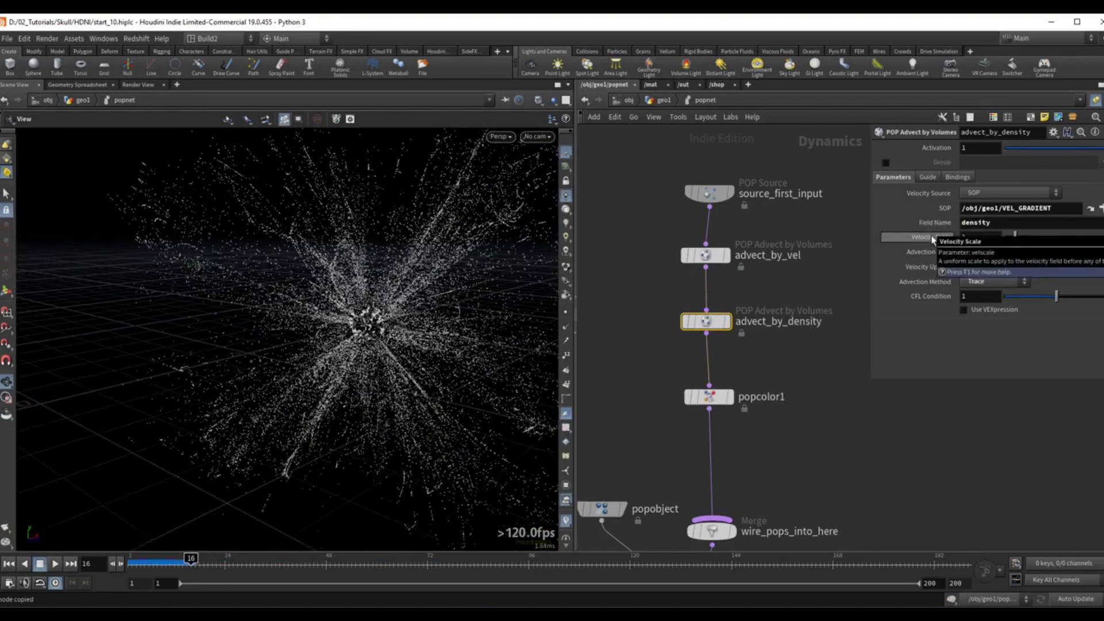
drag(1063, 207, 949, 213)
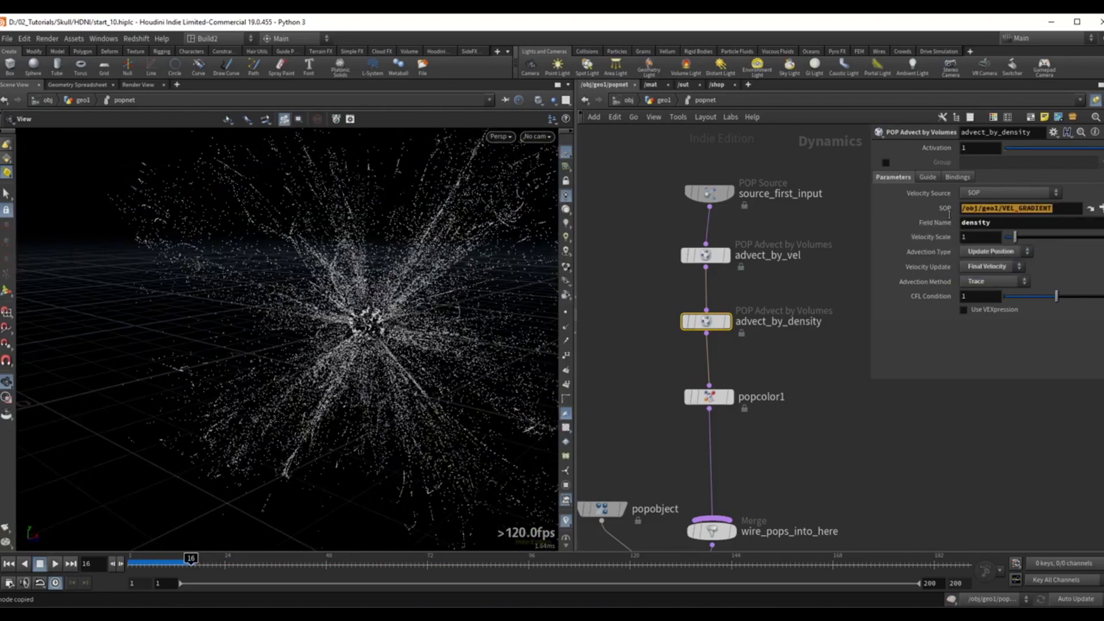
click(981, 238)
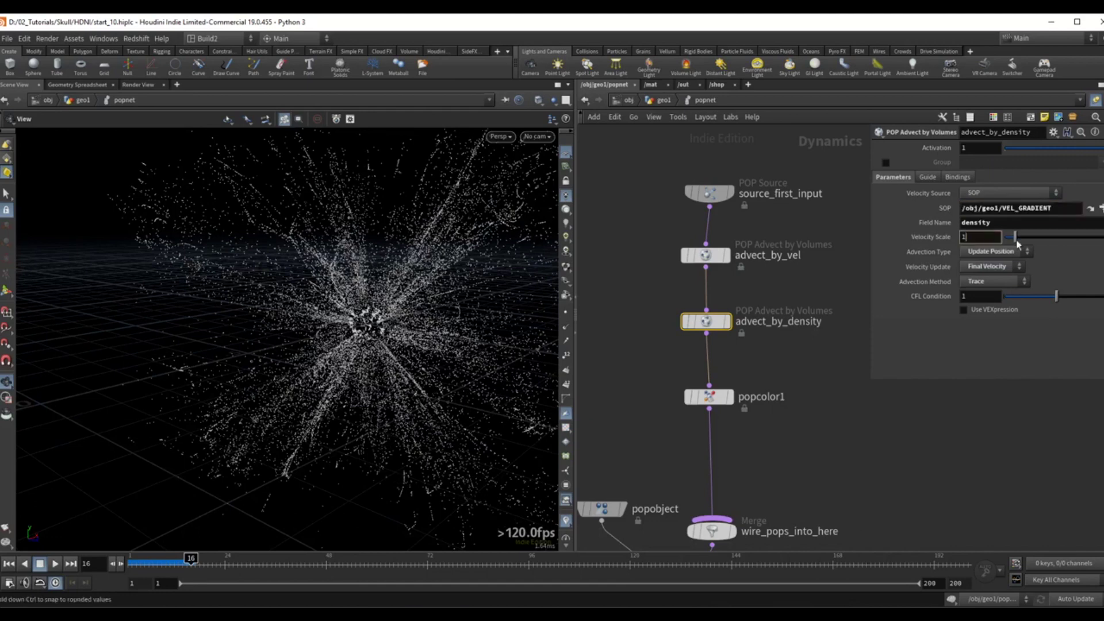
text(.1)
key(Return)
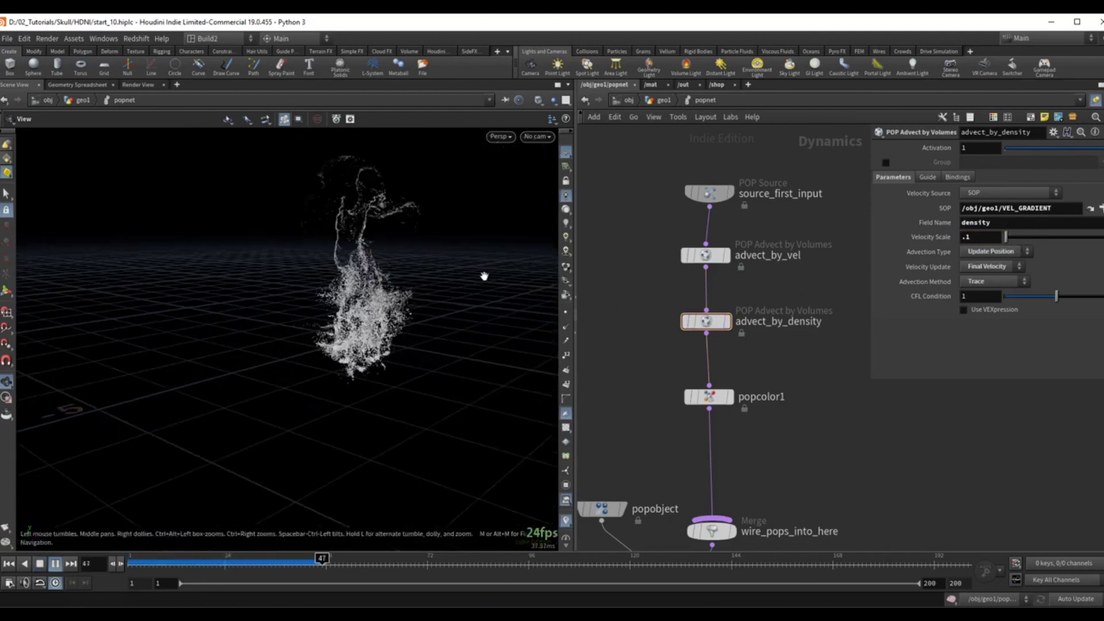
Step: Examine the simulated particles from several angles, stopping playback and scrubbing to frame 47
key(Up)
right_drag(446, 291, 480, 261)
drag(480, 261, 411, 261)
middle_drag(391, 219, 388, 269)
right_drag(357, 217, 371, 306)
drag(367, 267, 352, 271)
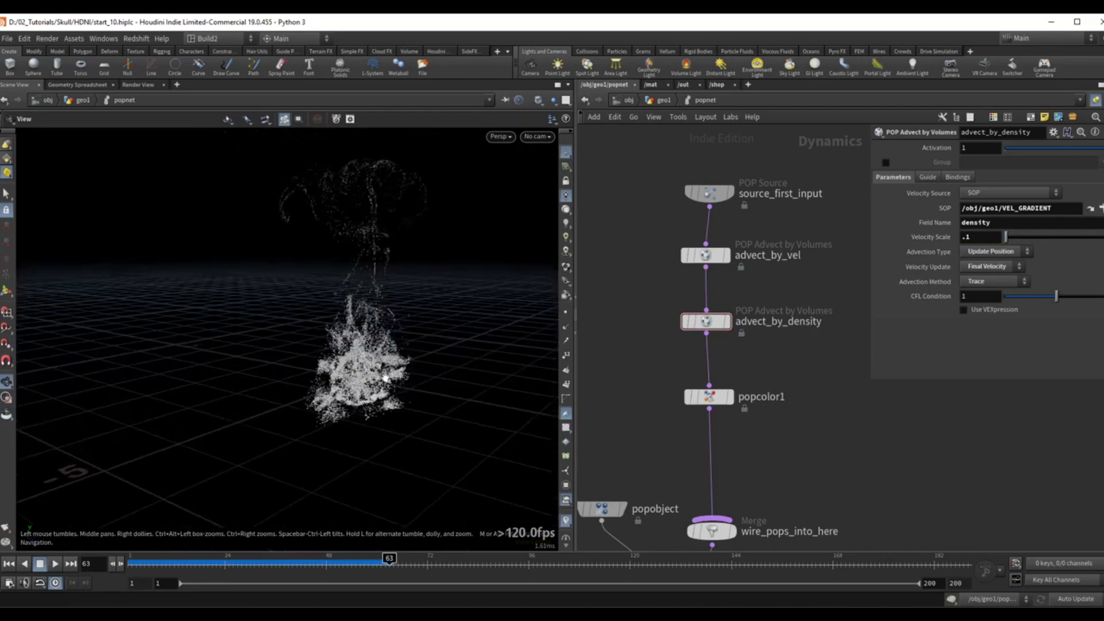
mouse_move(334, 562)
mouse_down()
mouse_move(296, 564)
mouse_move(322, 563)
mouse_up()
right_drag(418, 338, 426, 304)
right_drag(336, 270, 324, 289)
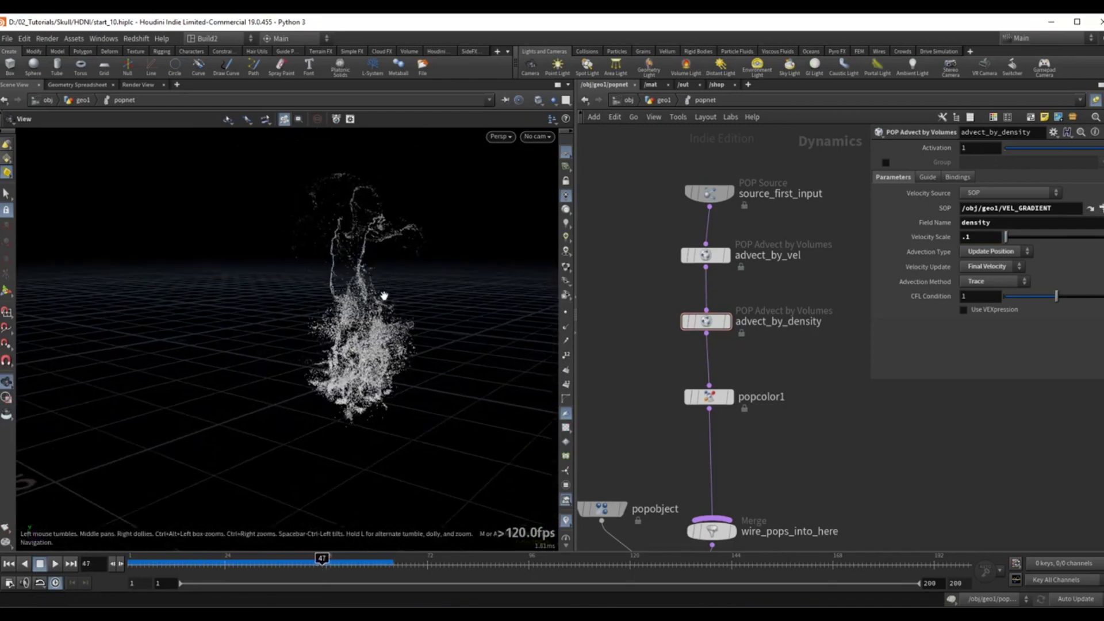
drag(382, 295, 358, 341)
Step: Set the velocity scale of advect_by_density to 0.01 and return to the first frame
click(974, 236)
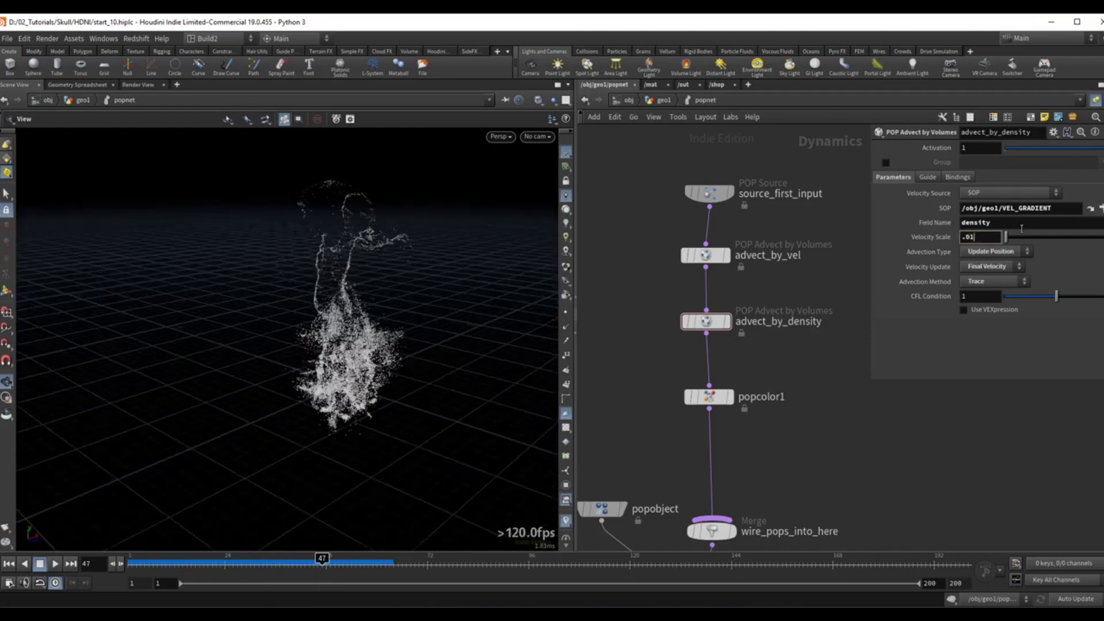
key(Return)
drag(425, 299, 427, 295)
key(ctrl+Up)
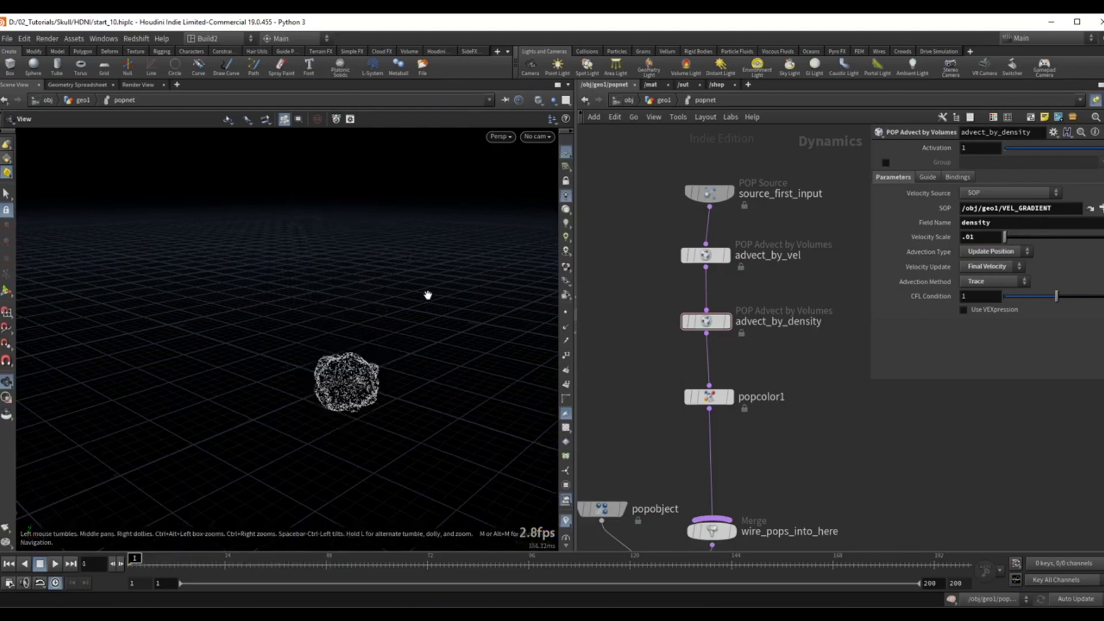
Step: Play the simulation to frame 70 and inspect the particle shapes from several angles
key(Up)
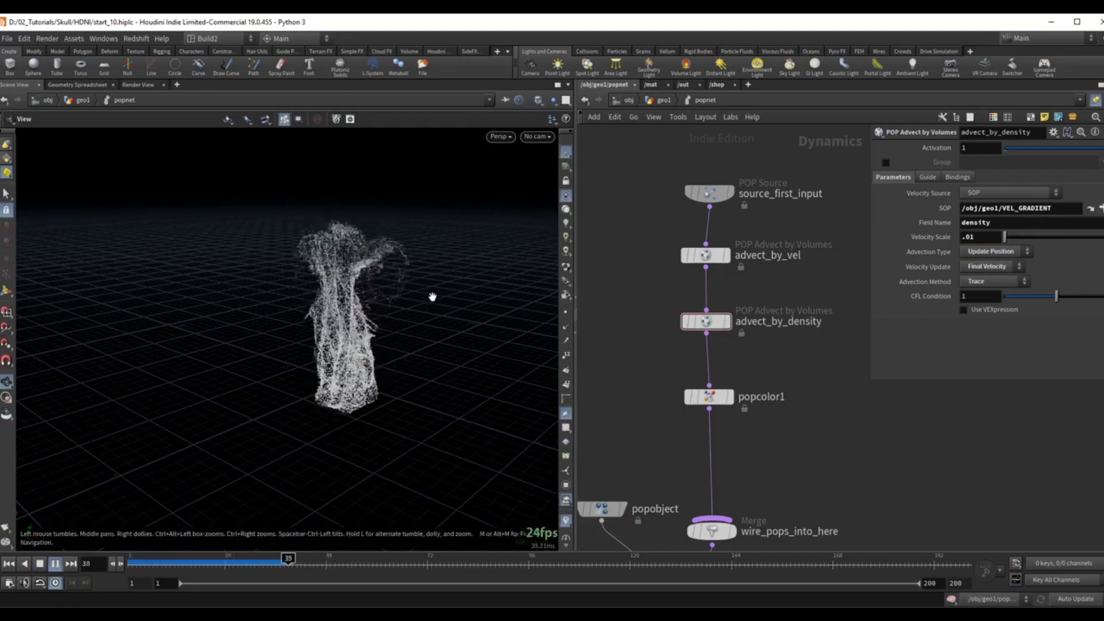
drag(397, 313, 359, 295)
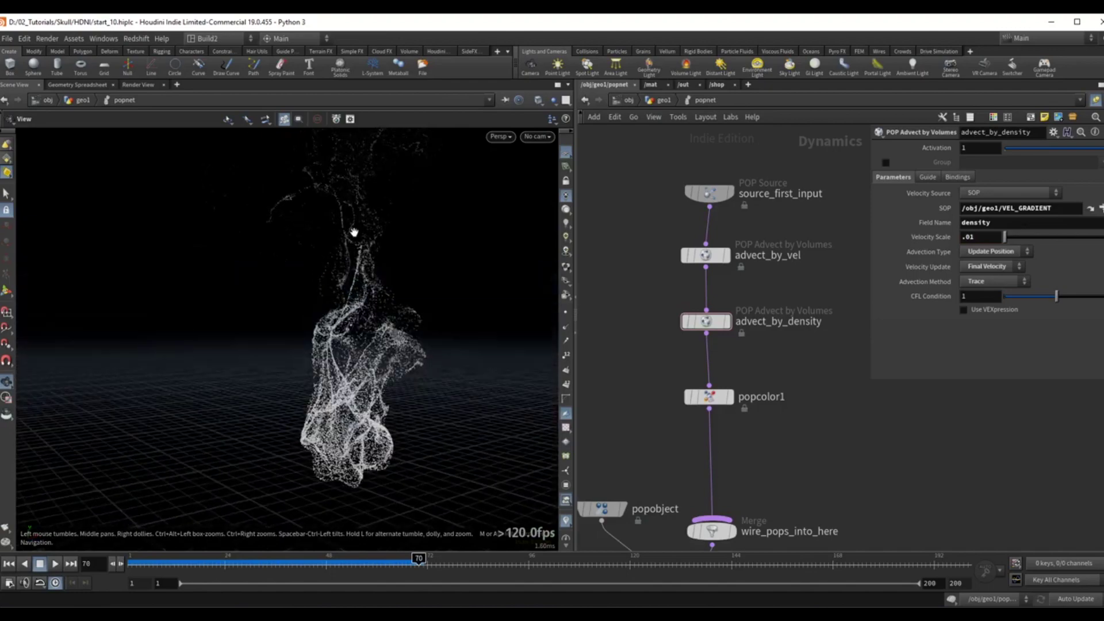
drag(358, 246, 316, 304)
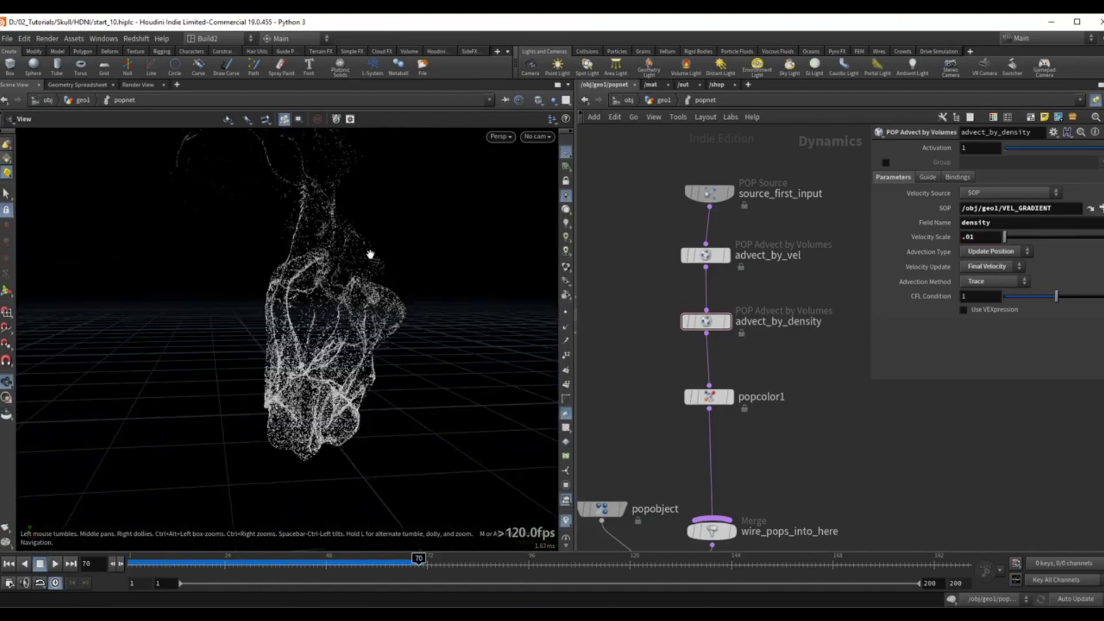
drag(380, 265, 414, 270)
Step: Return to the geo1 network, display filecache2 and hide the vdbvisualizetree1 overlay
key(u)
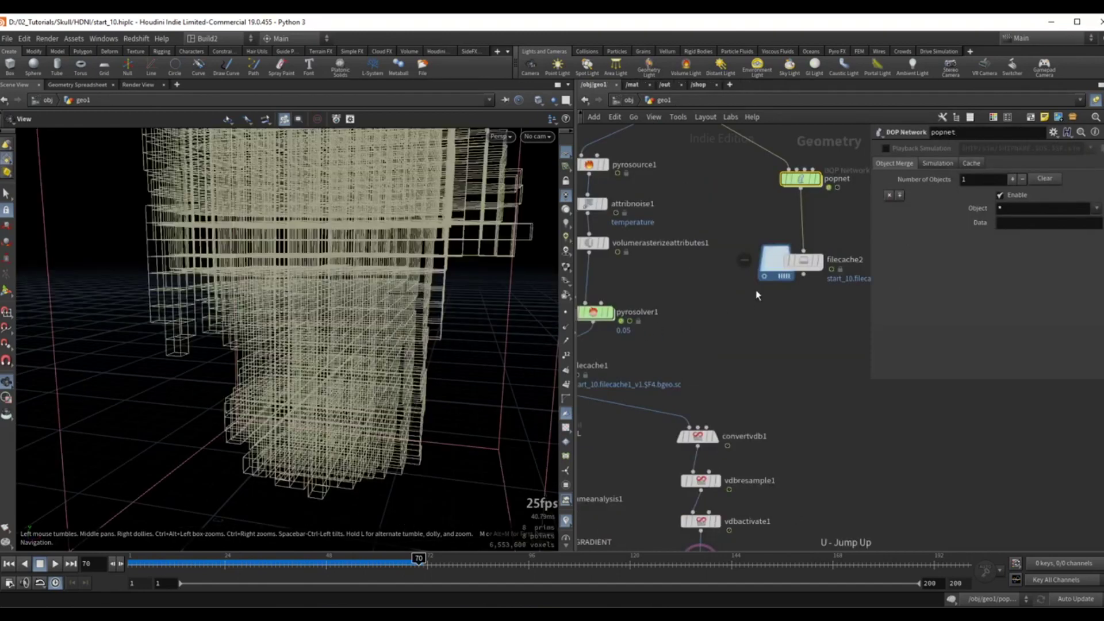
drag(756, 288, 842, 229)
click(820, 262)
middle_drag(795, 318, 759, 342)
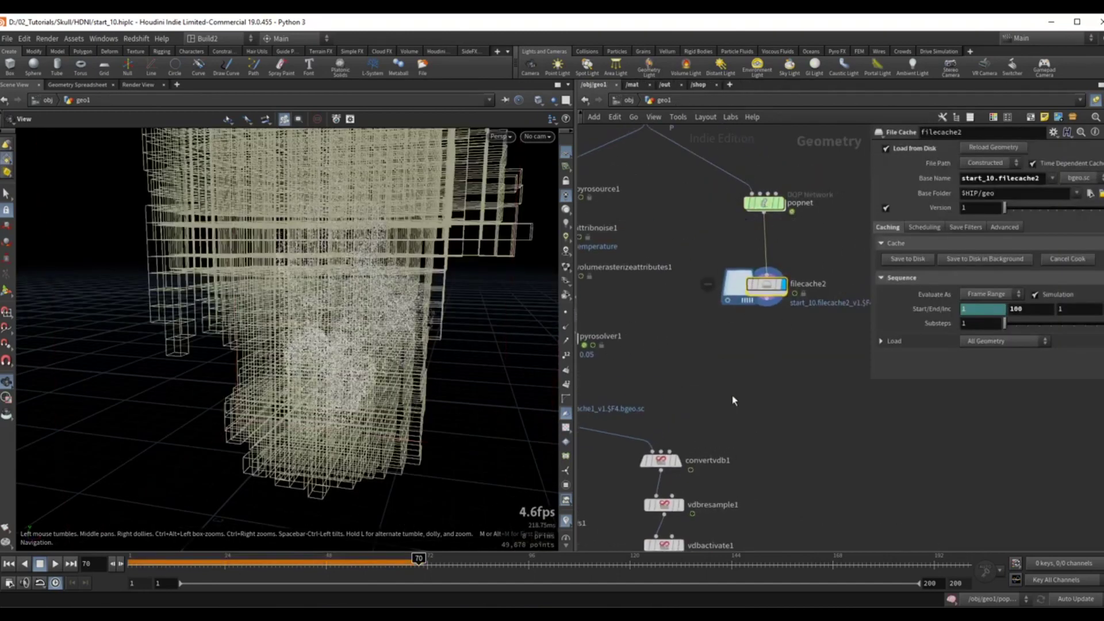
middle_drag(721, 438, 750, 261)
click(713, 425)
middle_drag(787, 169, 749, 359)
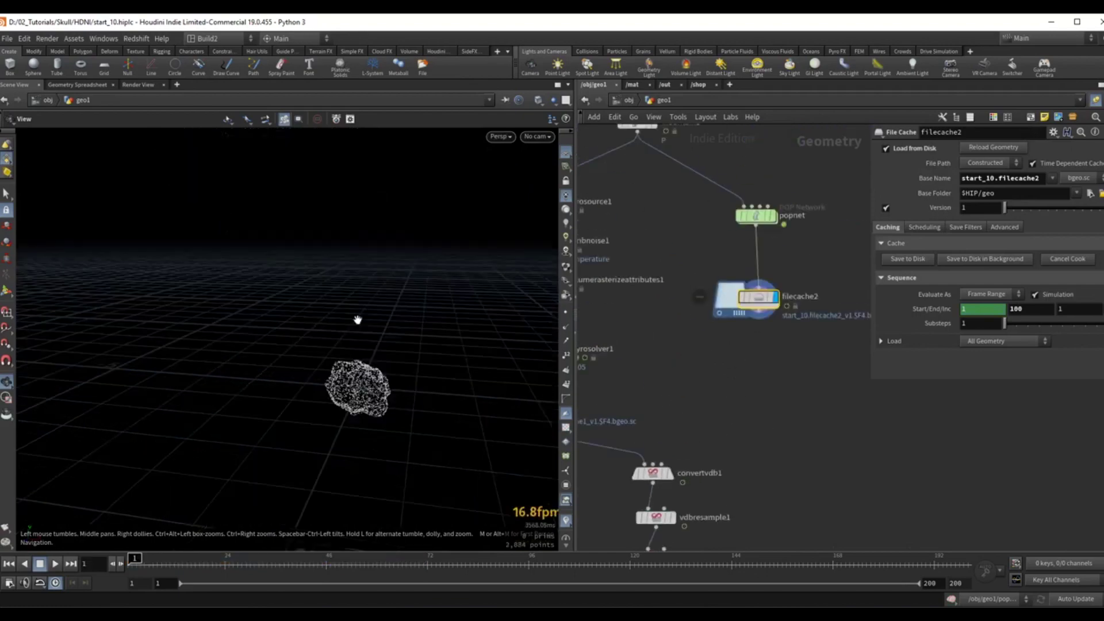
Step: Play the cached particles up to frame 82 and switch filecache2 to version 2 for comparison
key(Up)
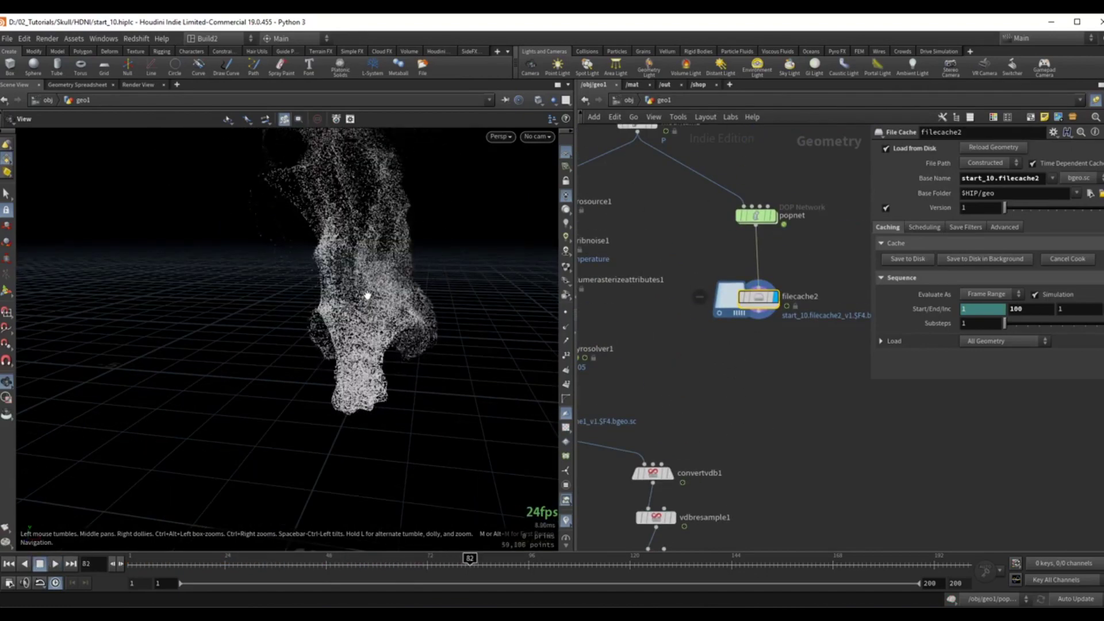
mouse_move(369, 294)
mouse_down()
mouse_move(314, 280)
mouse_move(543, 249)
mouse_up()
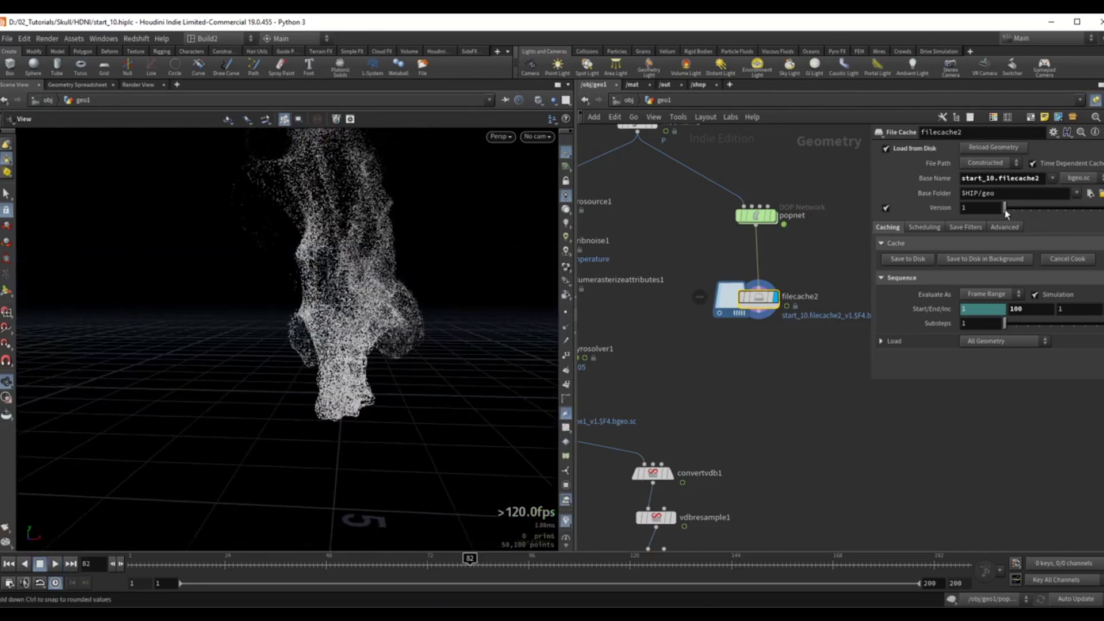
drag(1005, 212, 1007, 209)
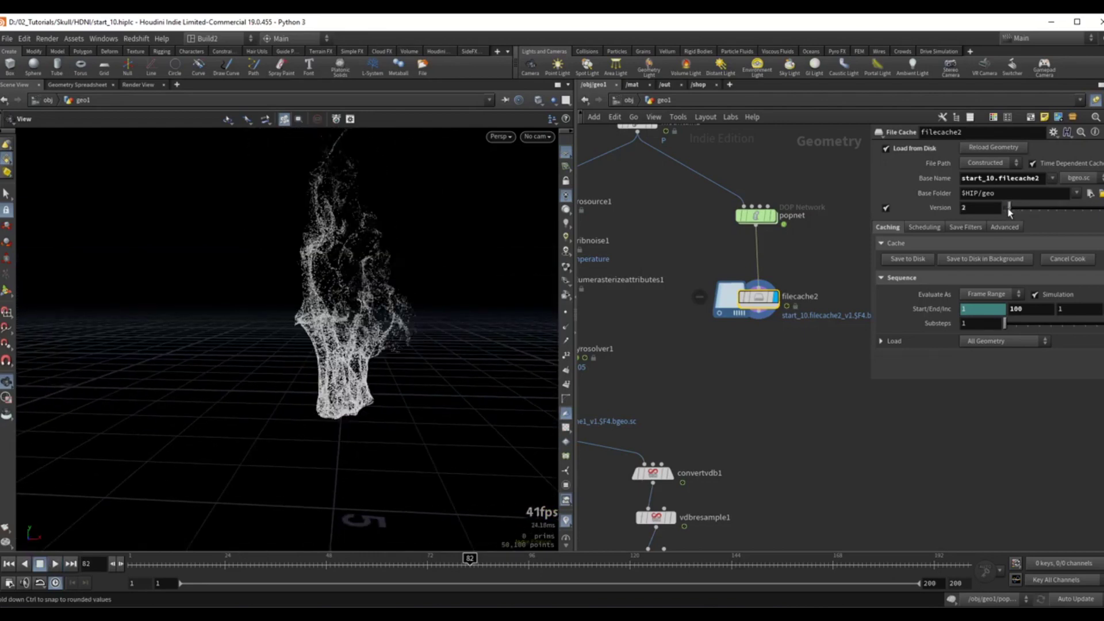
drag(437, 328, 322, 339)
middle_drag(728, 374, 748, 354)
middle_drag(608, 503, 724, 418)
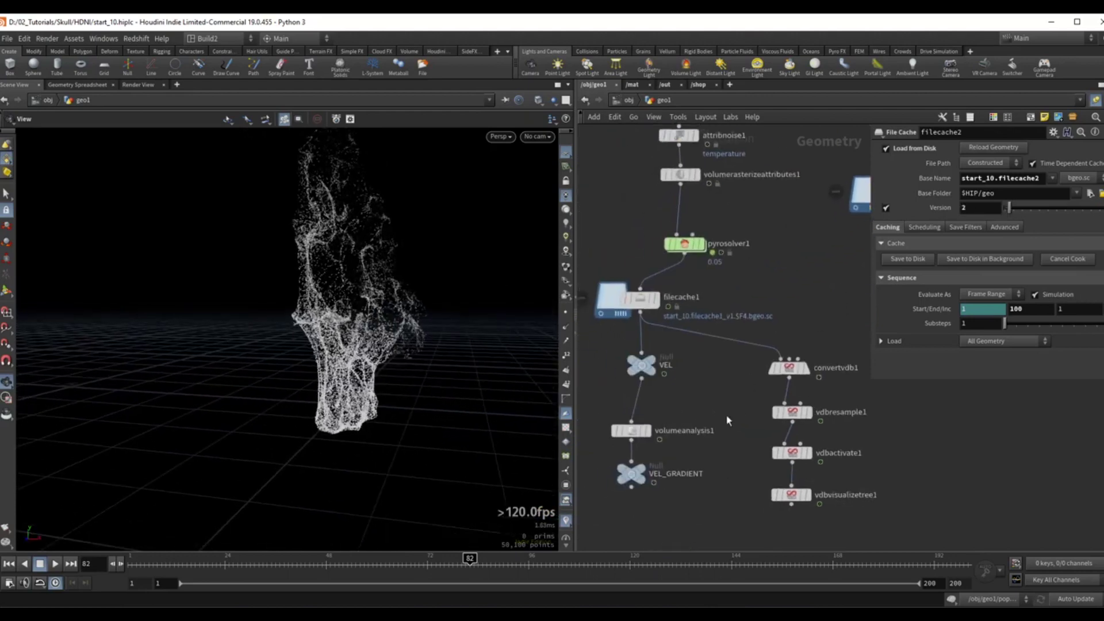
middle_drag(812, 266, 714, 401)
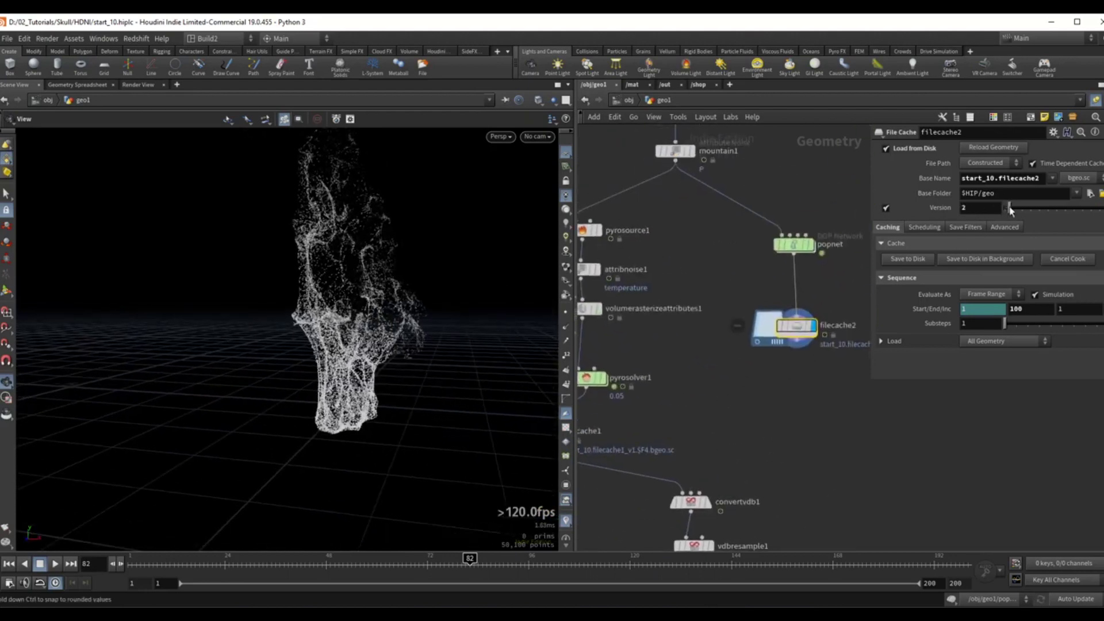